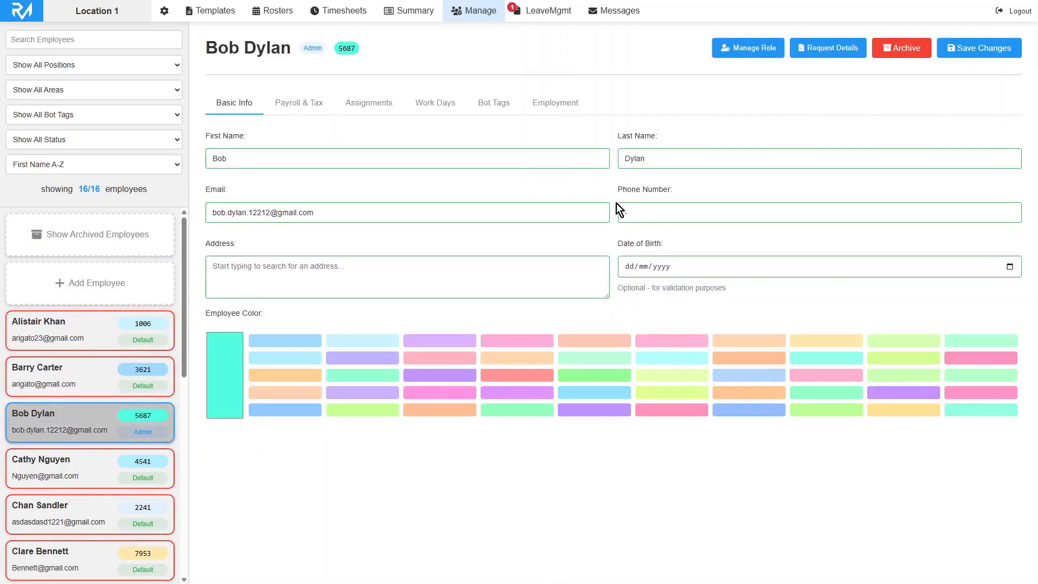
# Open the employee's work days settings and read the instructions for marking working days, non-working days and removing markings
pyautogui.click(430, 108)
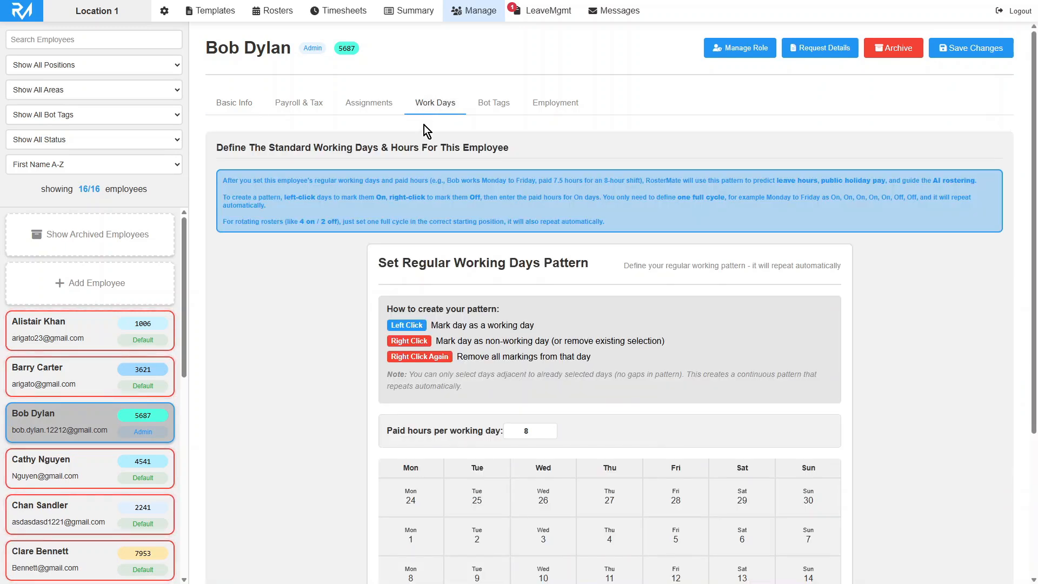
pyautogui.scroll(-2, 447, 287)
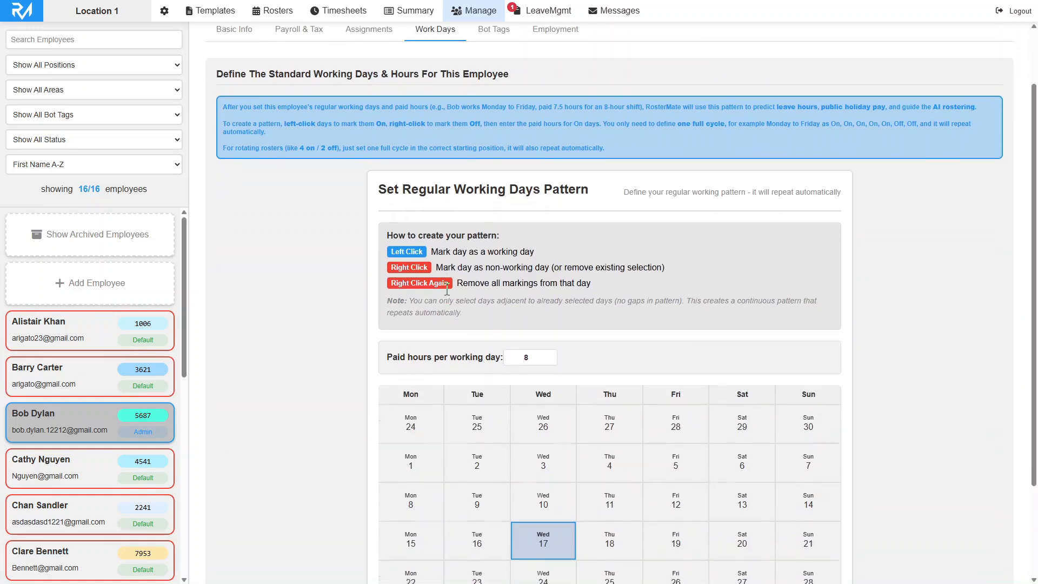
pyautogui.scroll(-1, 446, 287)
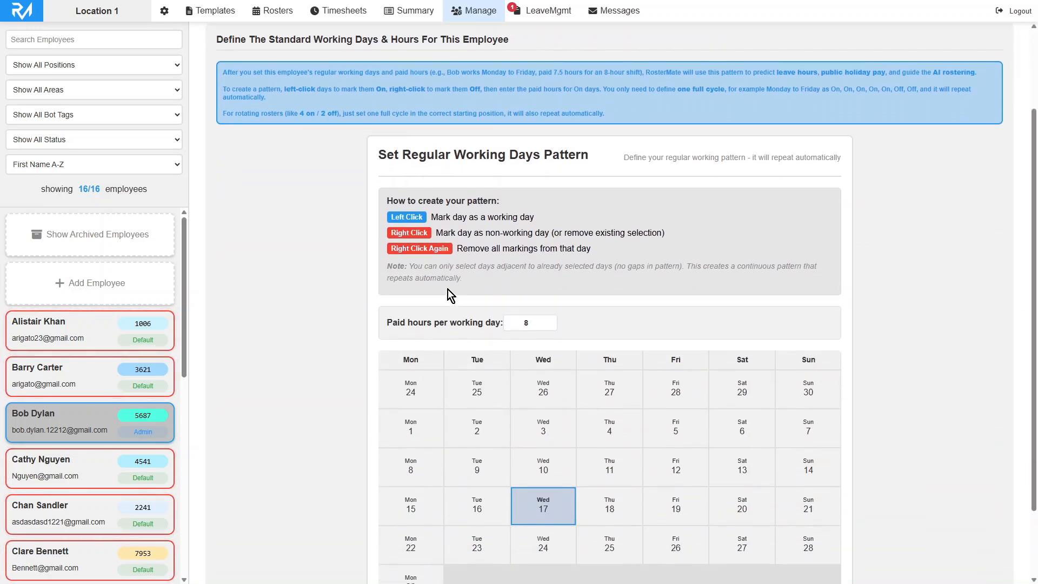
pyautogui.moveTo(433, 219); pyautogui.dragTo(539, 223)
pyautogui.moveTo(436, 233); pyautogui.dragTo(666, 237)
pyautogui.moveTo(457, 249); pyautogui.dragTo(596, 258)
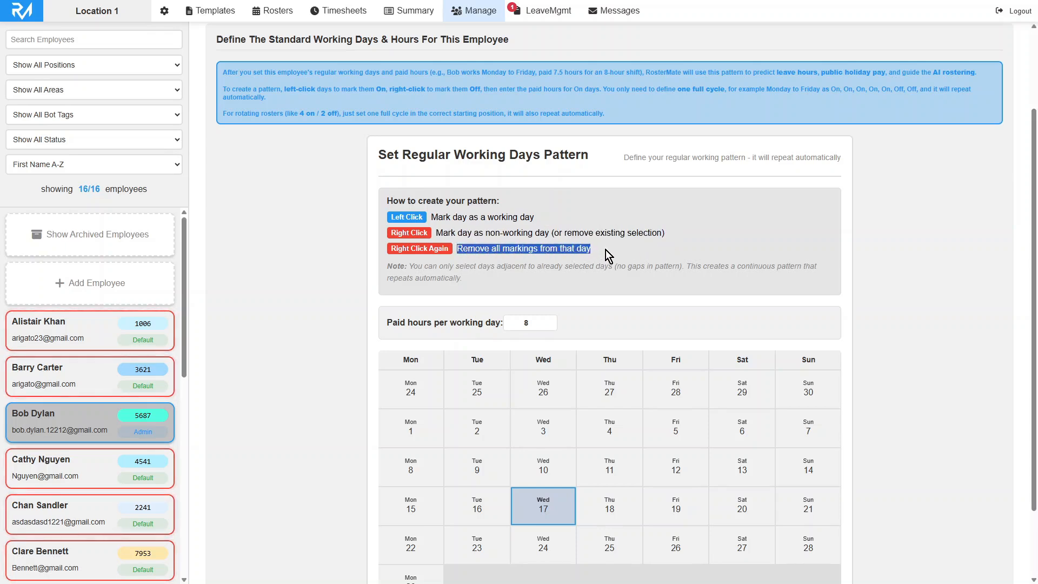
pyautogui.click(609, 254)
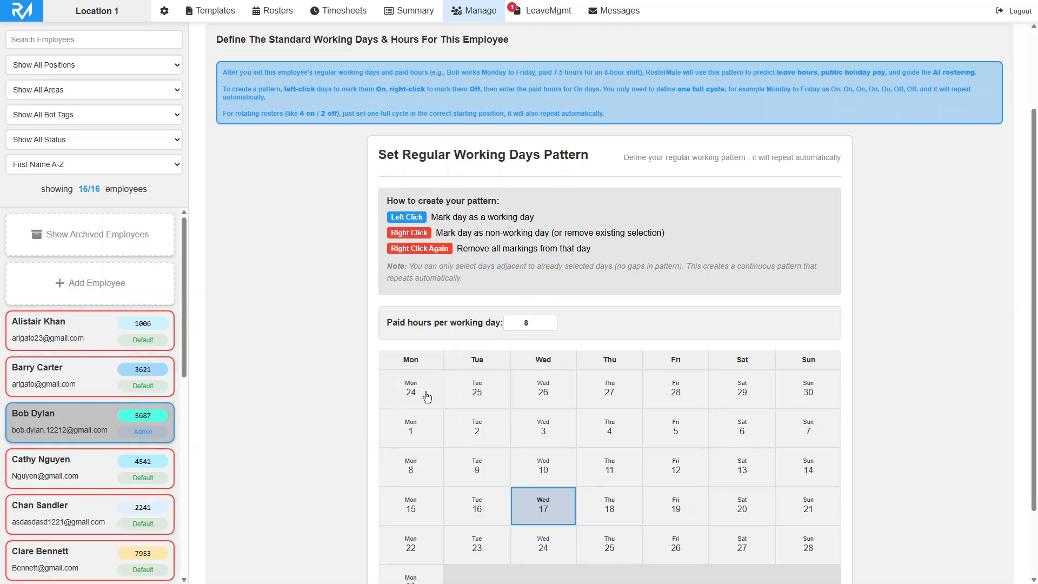
# Mark Monday 24 to Wednesday 26 as working days and Thursday 27 as a non-working day in the pattern calendar
pyautogui.scroll(-1, 427, 397)
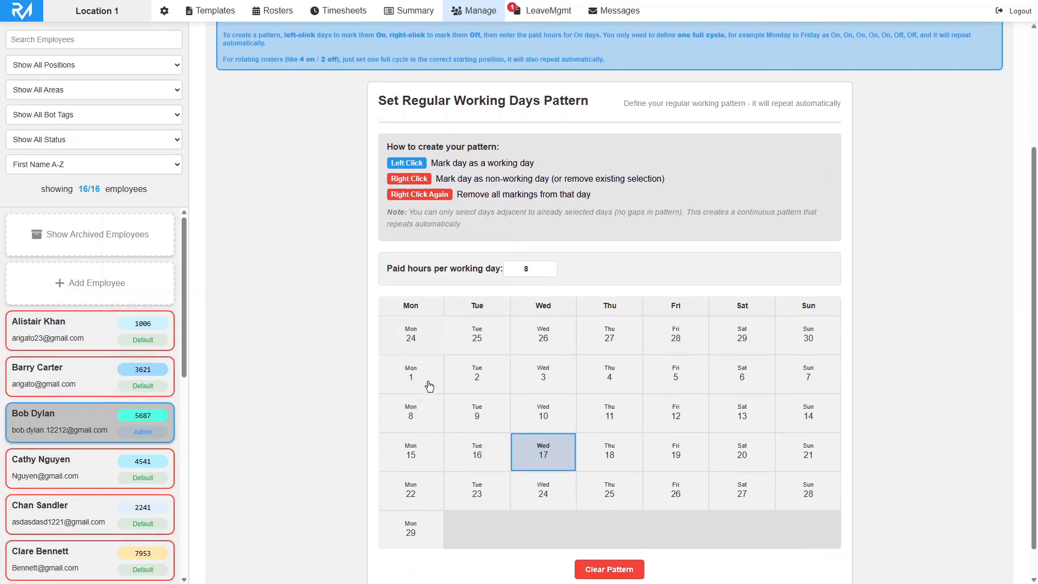
pyautogui.click(429, 349)
pyautogui.click(476, 346)
pyautogui.click(520, 347)
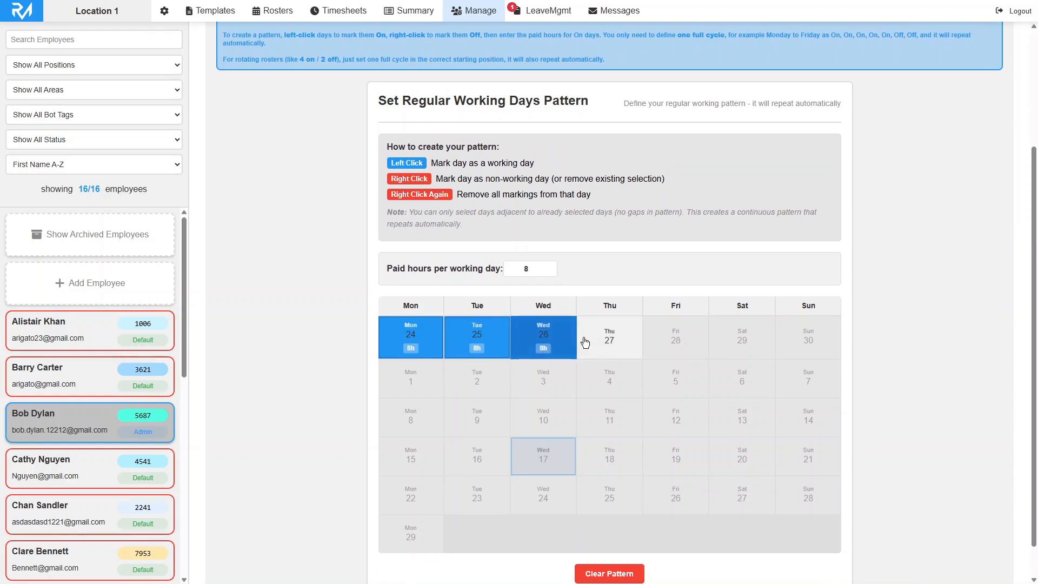
pyautogui.rightClick(587, 341)
pyautogui.rightClick(669, 341)
pyautogui.rightClick(669, 342)
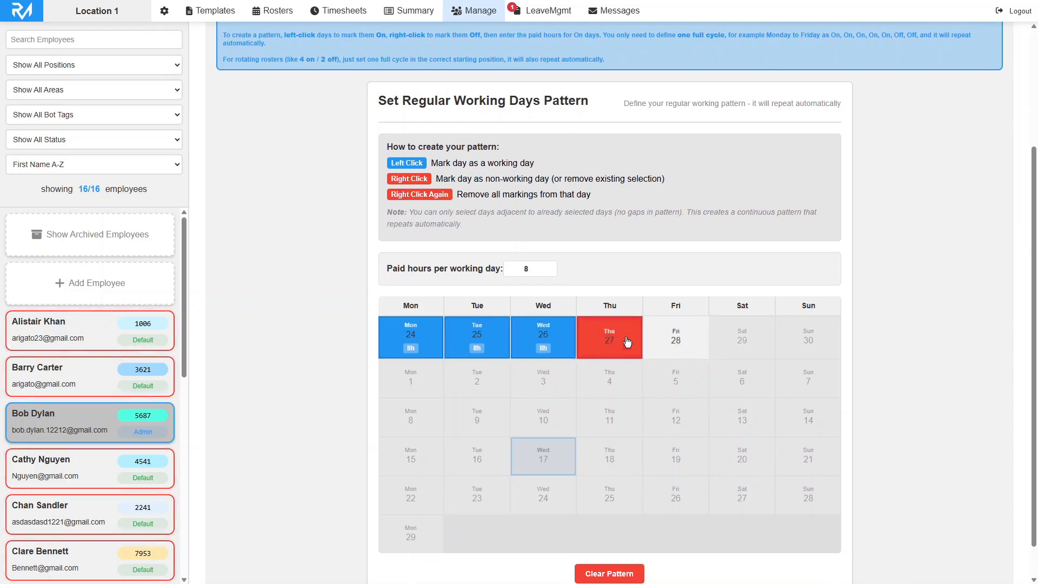
# Remove the markings from Thursday 27 back through Monday 24 in the pattern calendar
pyautogui.rightClick(627, 342)
pyautogui.rightClick(543, 342)
pyautogui.rightClick(543, 342)
pyautogui.rightClick(466, 343)
pyautogui.rightClick(466, 343)
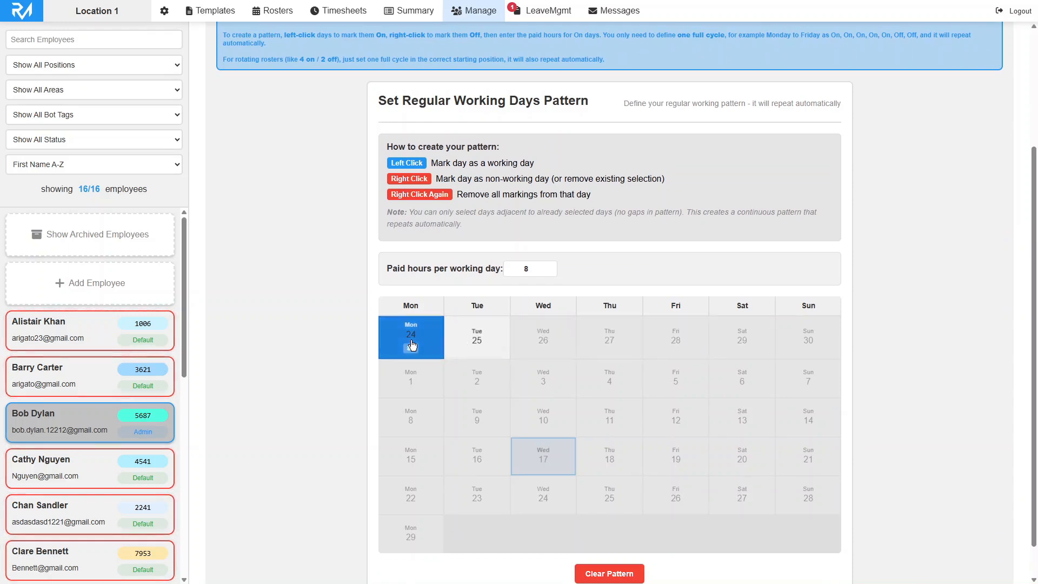
pyautogui.rightClick(412, 347)
pyautogui.rightClick(411, 346)
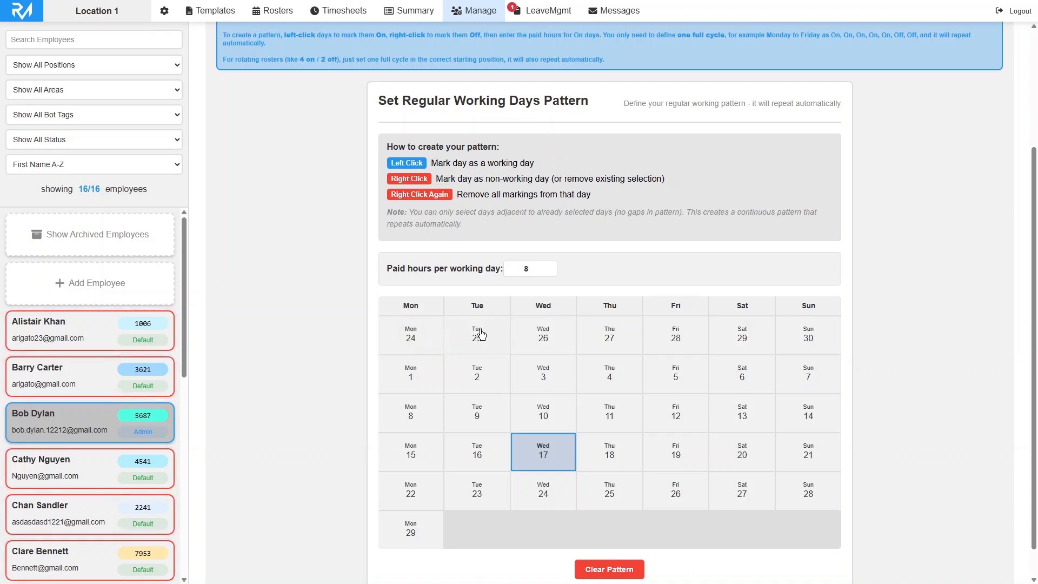
# Check the unpaid meal break for shifts between 6 and 10 hours on the Rest and breaks page, and set paid hours per working day to 7.5
pyautogui.doubleClick(528, 269)
pyautogui.click(576, 271)
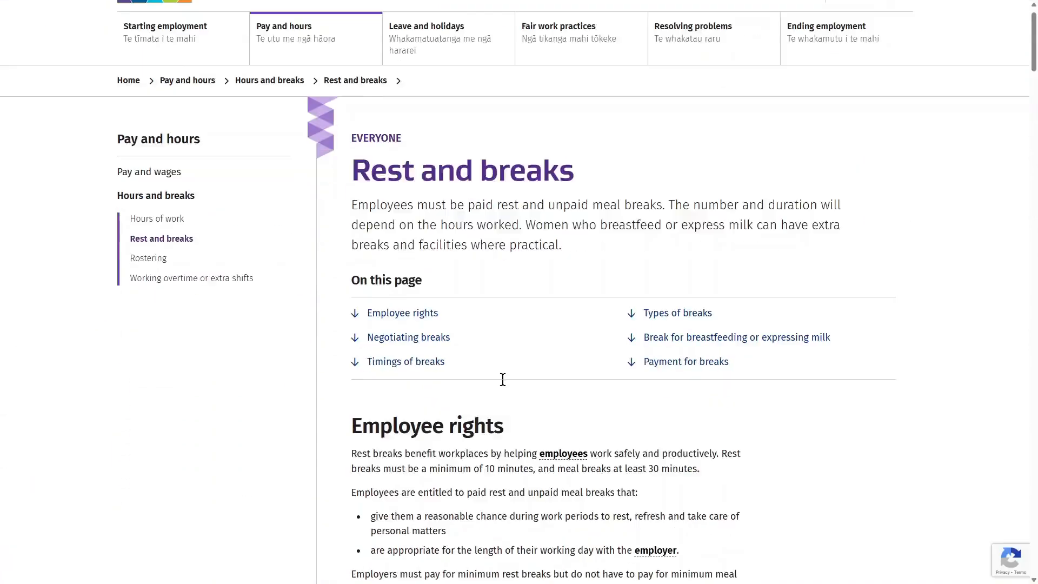
pyautogui.scroll(-18, 503, 379)
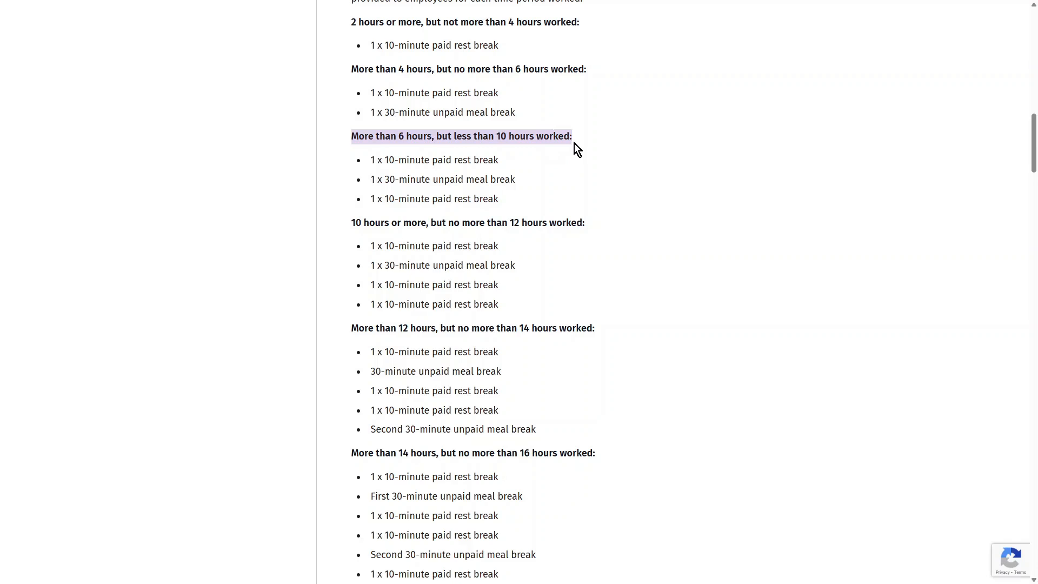
pyautogui.moveTo(370, 180); pyautogui.dragTo(520, 179)
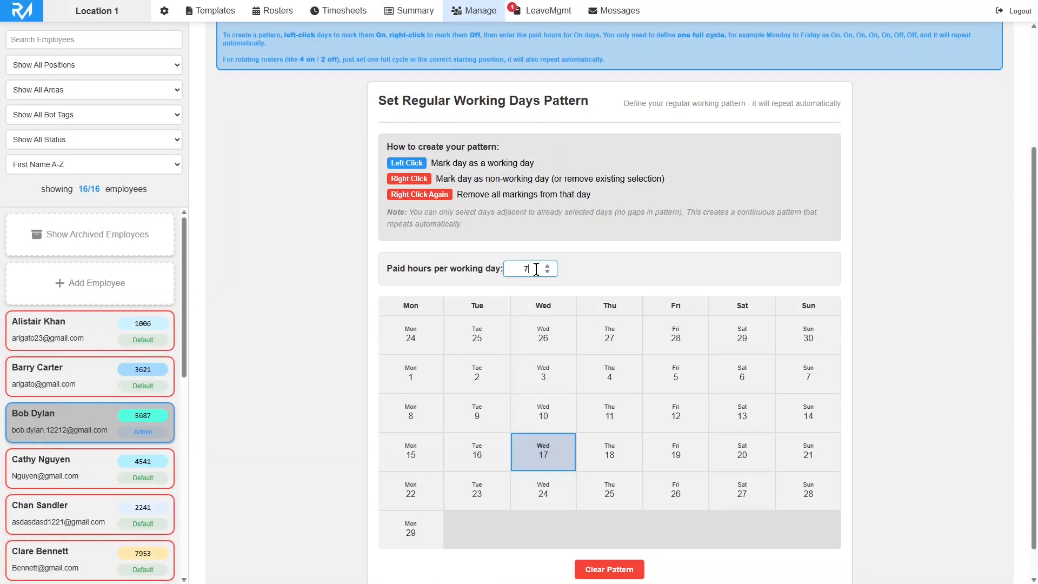
pyautogui.write('.5')
pyautogui.click(590, 273)
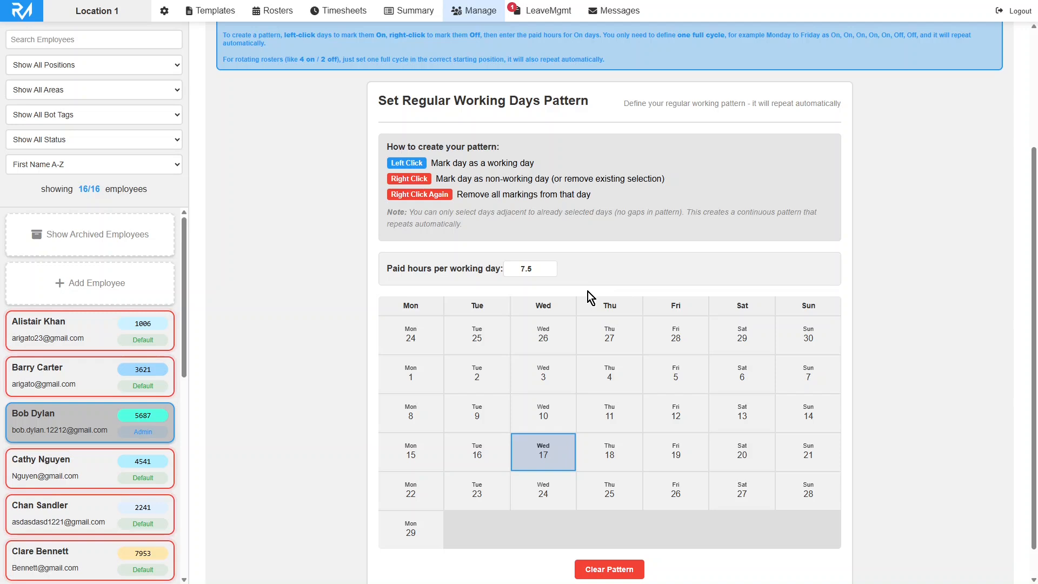
# Mark Monday 24 to Friday 28 as working days and Saturday 29 and Sunday 30 as non-working days
pyautogui.scroll(-2, 585, 263)
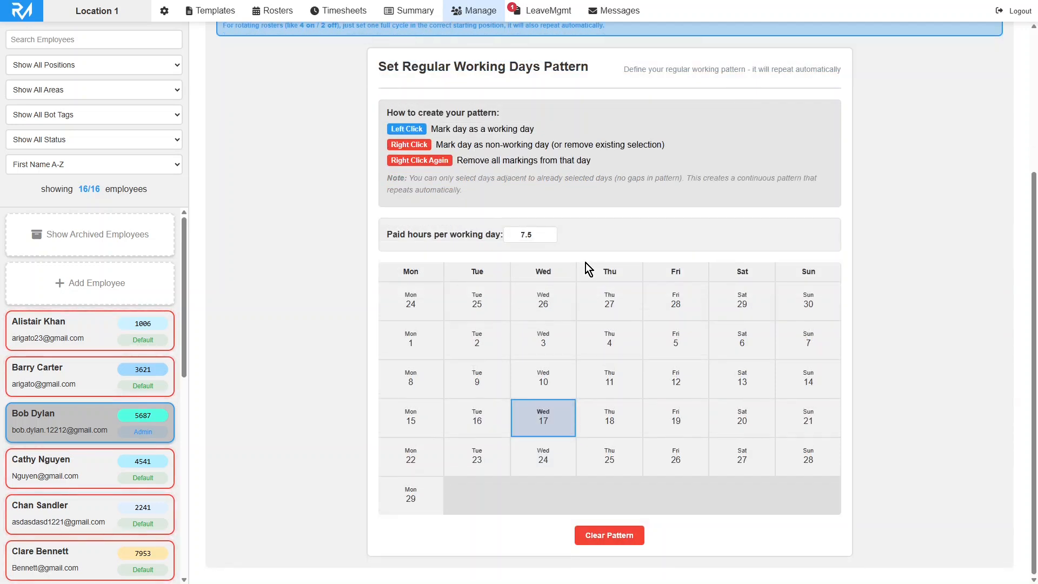
pyautogui.click(411, 306)
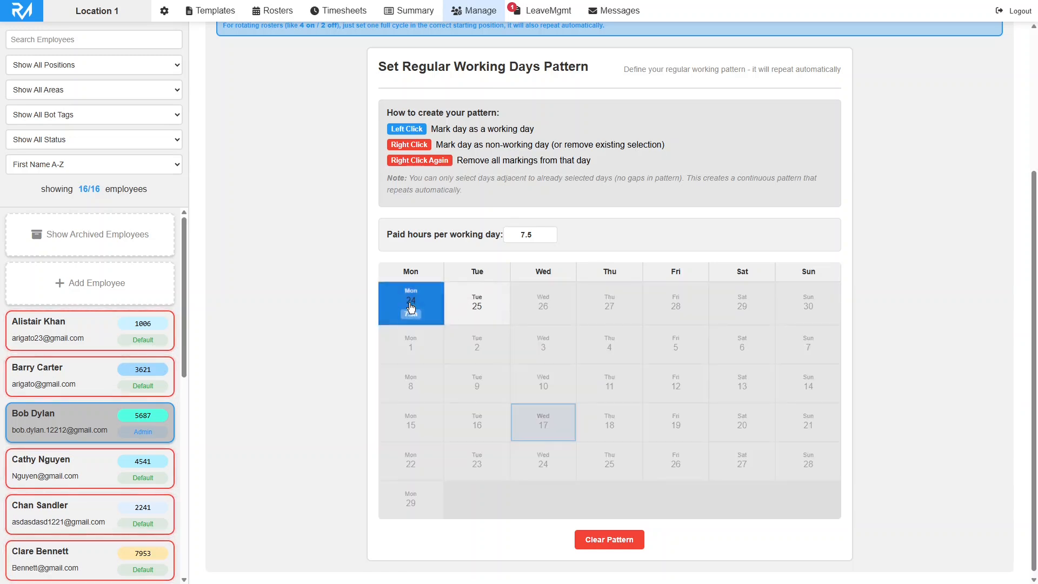
pyautogui.click(481, 306)
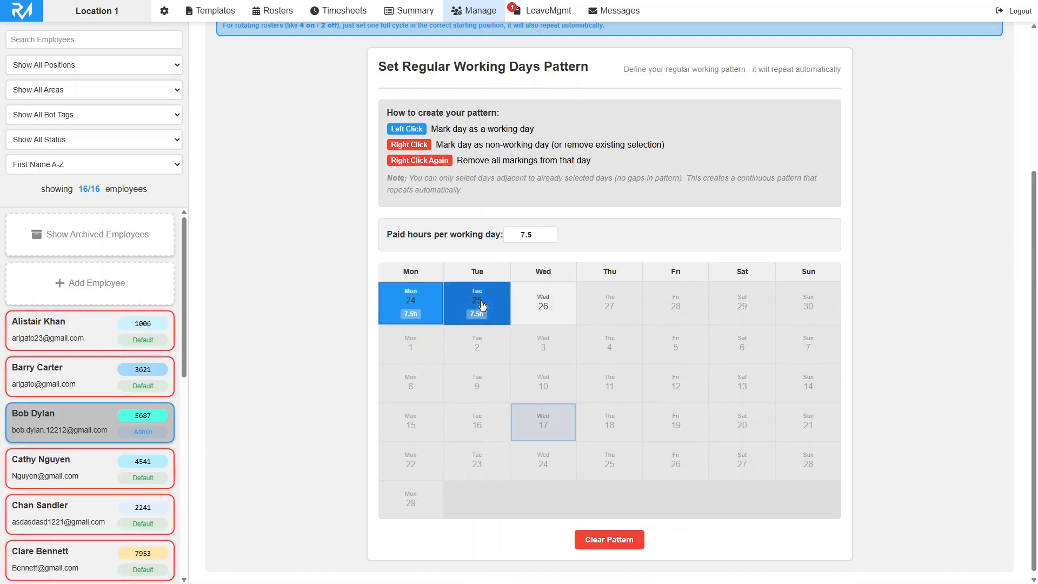
pyautogui.click(559, 306)
pyautogui.click(625, 306)
pyautogui.click(691, 307)
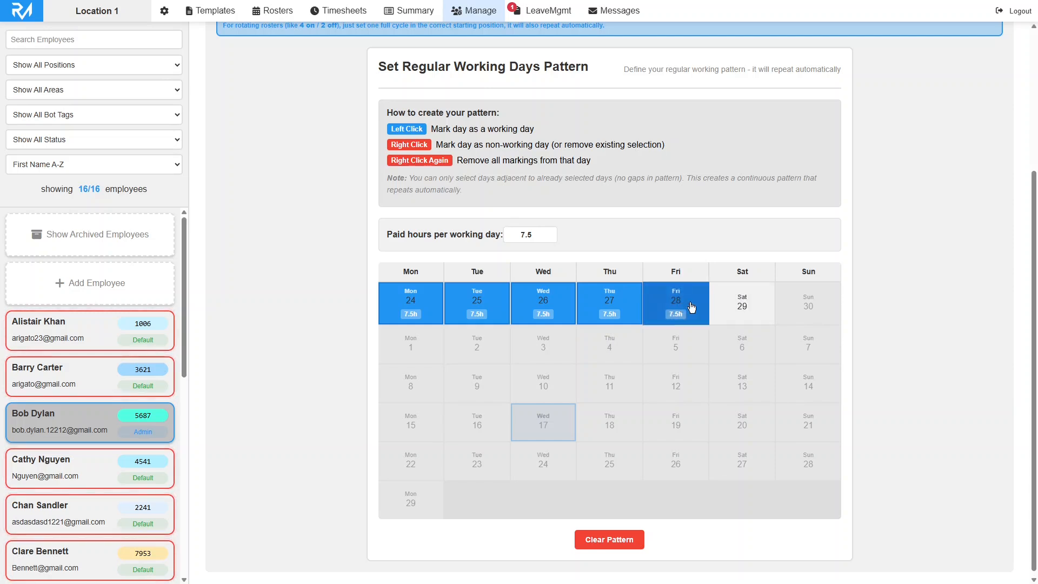
pyautogui.rightClick(747, 305)
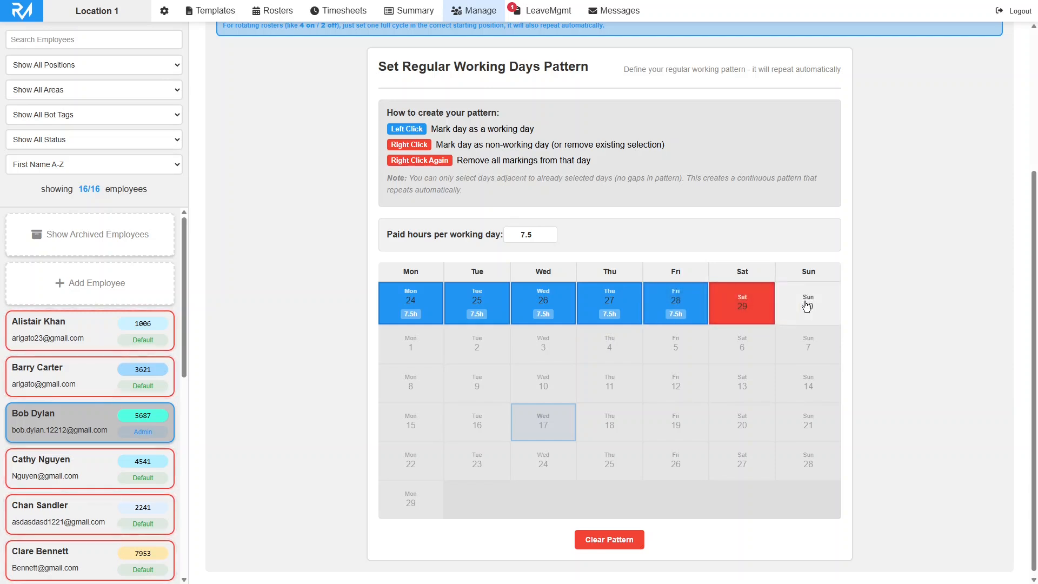
pyautogui.rightClick(806, 306)
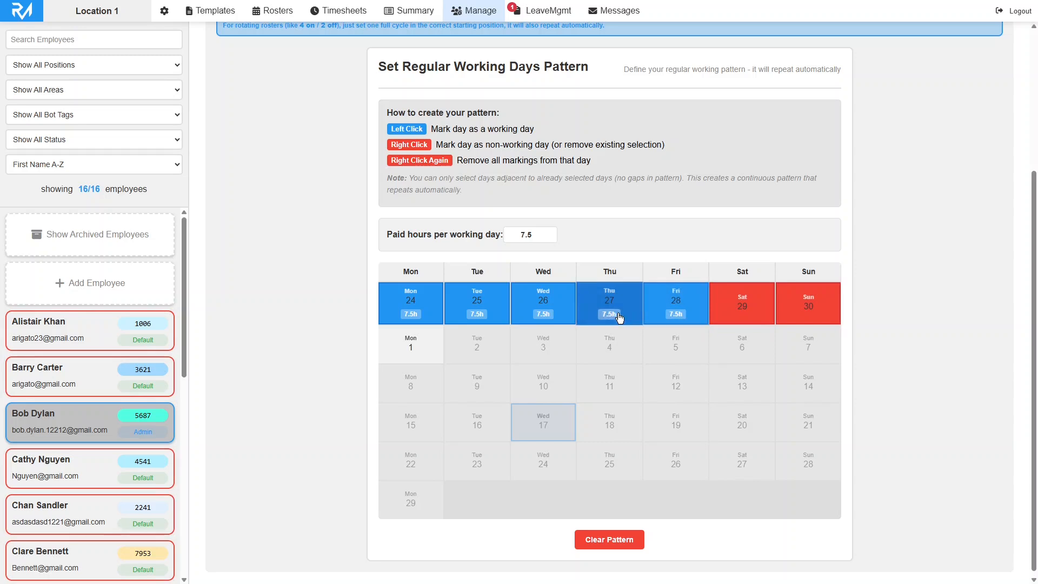
# Save the employee's Monday-to-Friday working pattern and review how it repeats across the calendar
pyautogui.scroll(4, 858, 299)
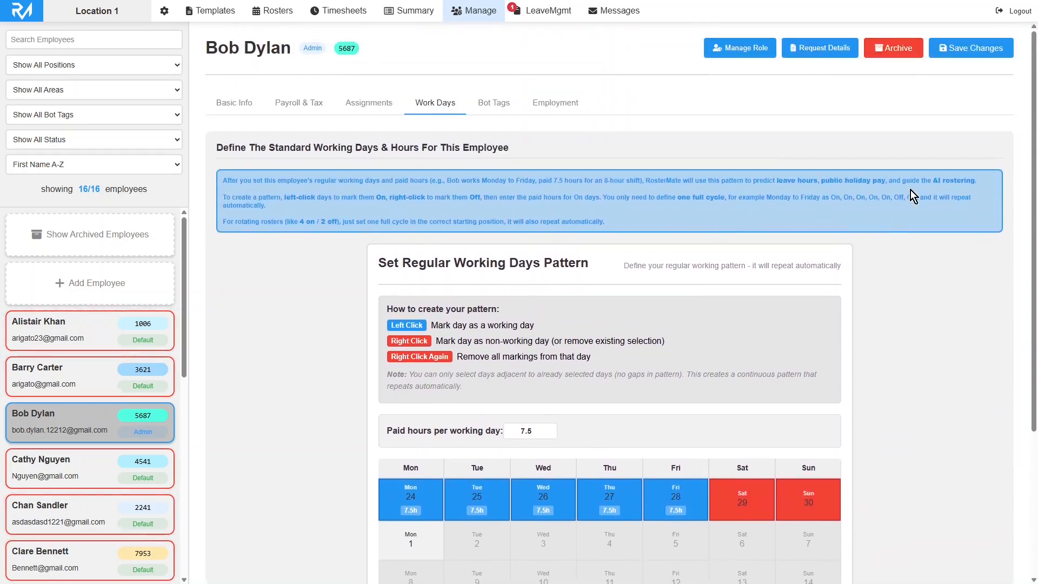
pyautogui.click(971, 56)
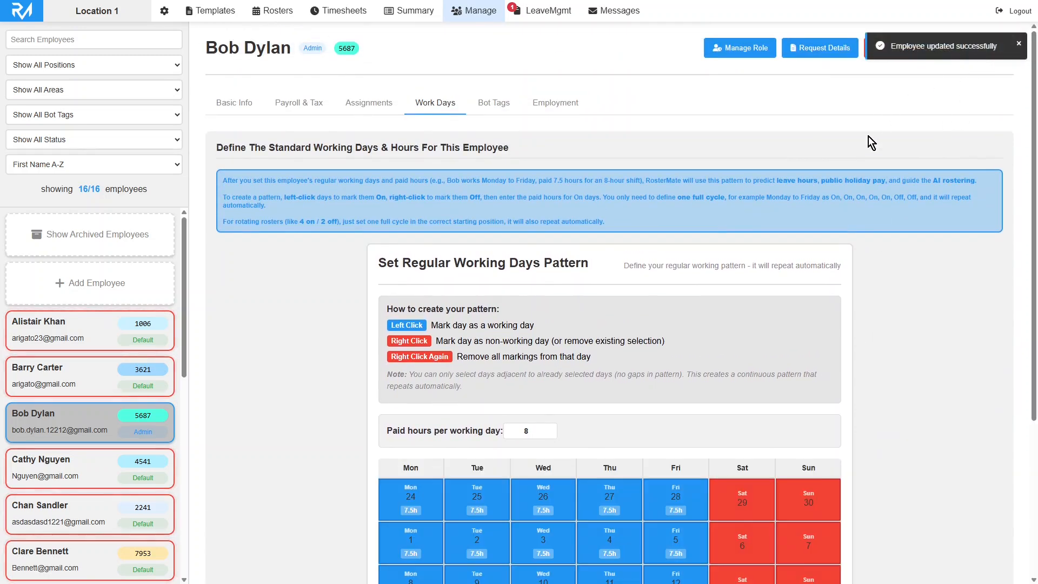
pyautogui.scroll(-4, 758, 278)
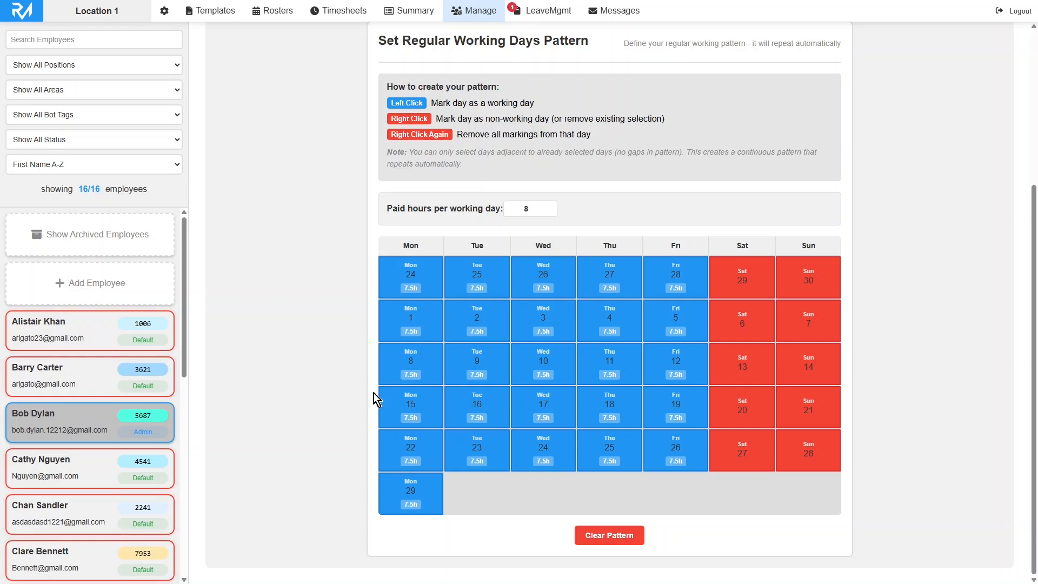
# Clear the regular working days pattern and set the paid hours per working day to 7.5
pyautogui.click(594, 534)
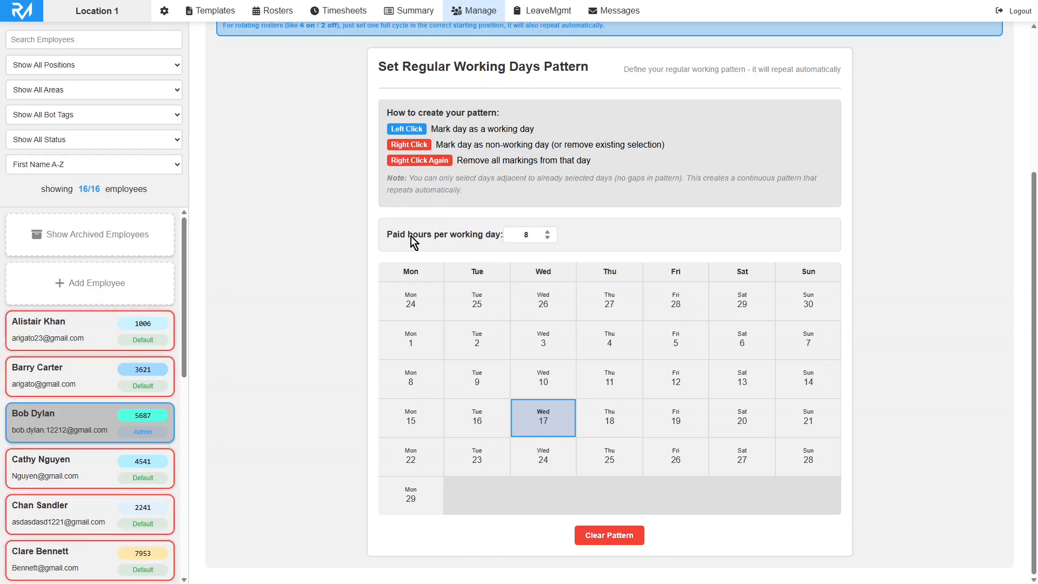
pyautogui.doubleClick(527, 236)
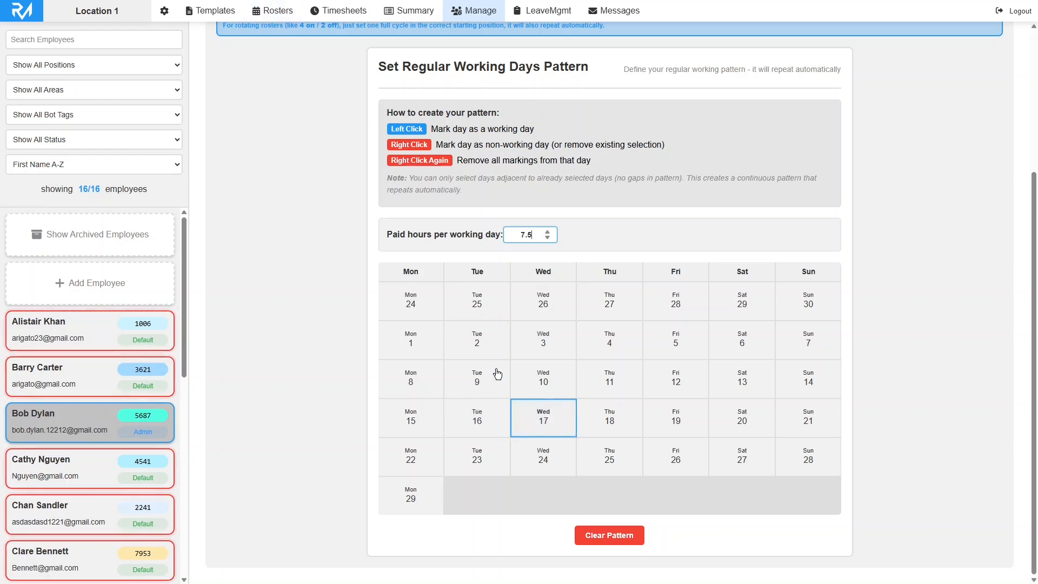
# Check the employee's shifts in the current week's roster and reopen the same employee's work days settings
pyautogui.click(276, 11)
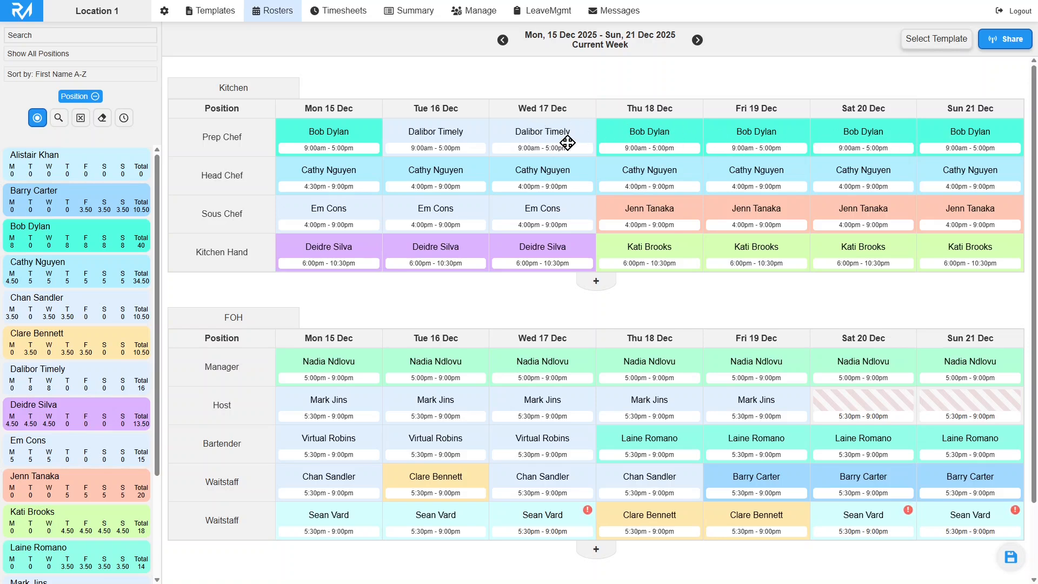
pyautogui.click(472, 12)
pyautogui.click(65, 417)
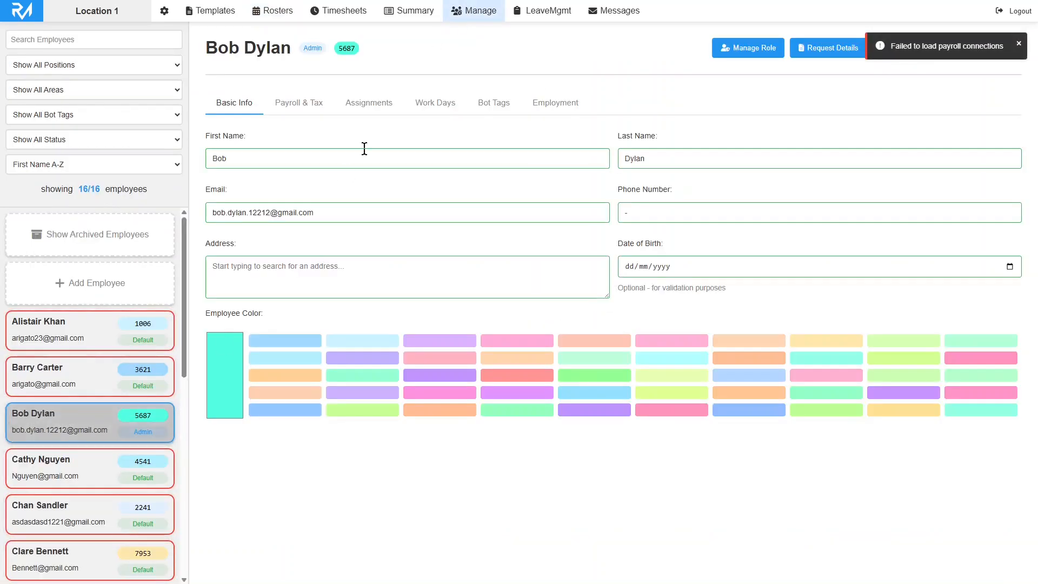
pyautogui.click(437, 112)
pyautogui.scroll(-3, 447, 287)
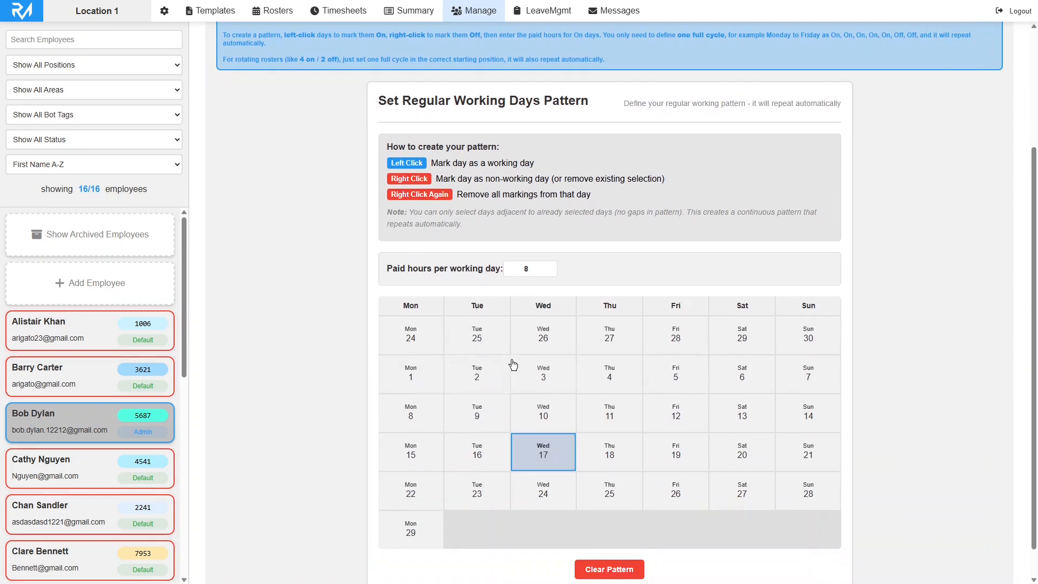
# Mark Tuesday 16 and Wednesday 17 as non-working days, and Thursday 18 to Sunday 21 as working days with 7.5 paid hours
pyautogui.rightClick(548, 464)
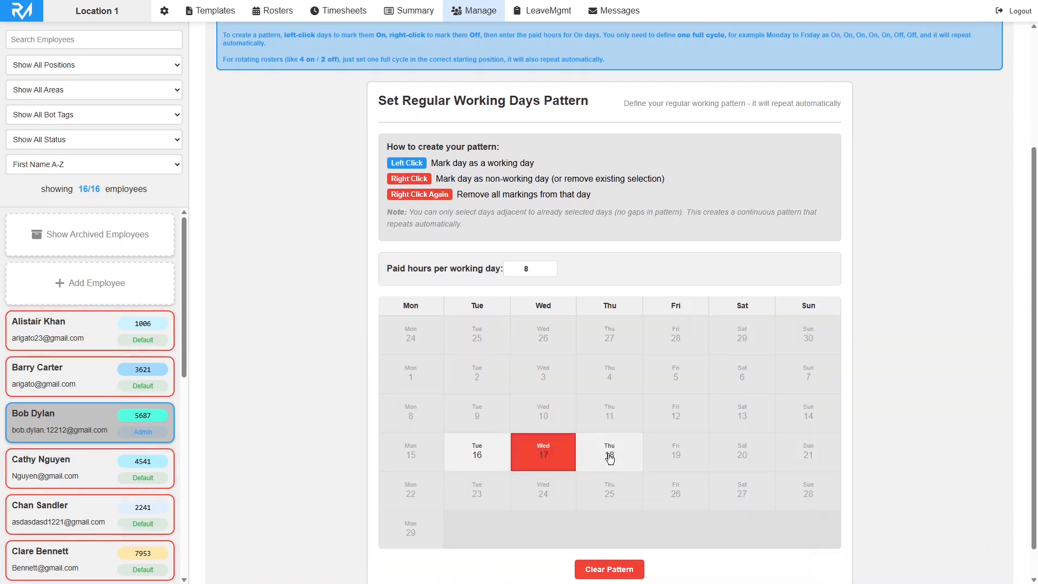
pyautogui.moveTo(535, 271); pyautogui.dragTo(517, 271)
pyautogui.write('7.5')
pyautogui.click(611, 460)
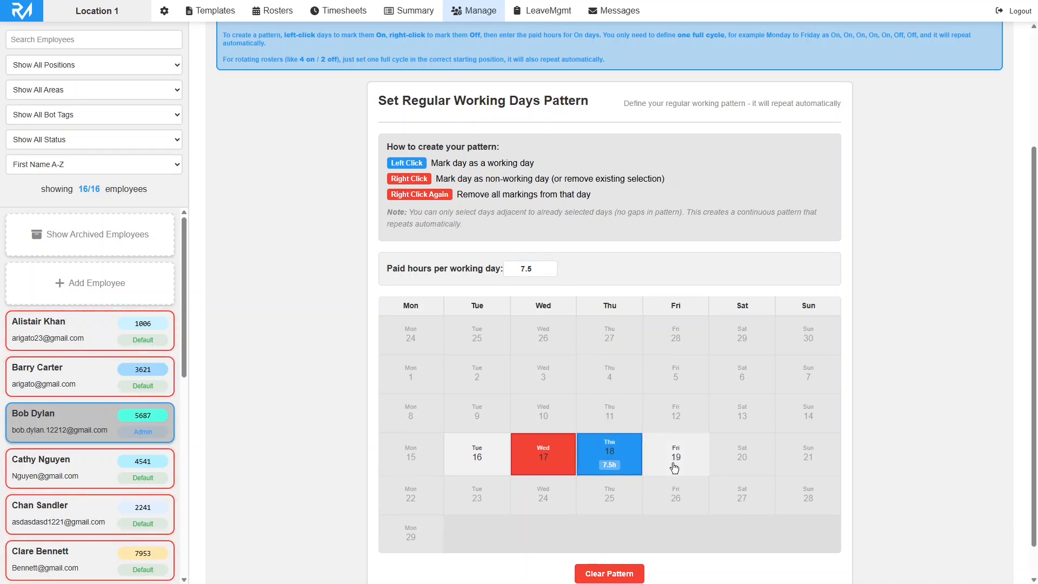
pyautogui.click(675, 465)
pyautogui.click(736, 468)
pyautogui.click(809, 462)
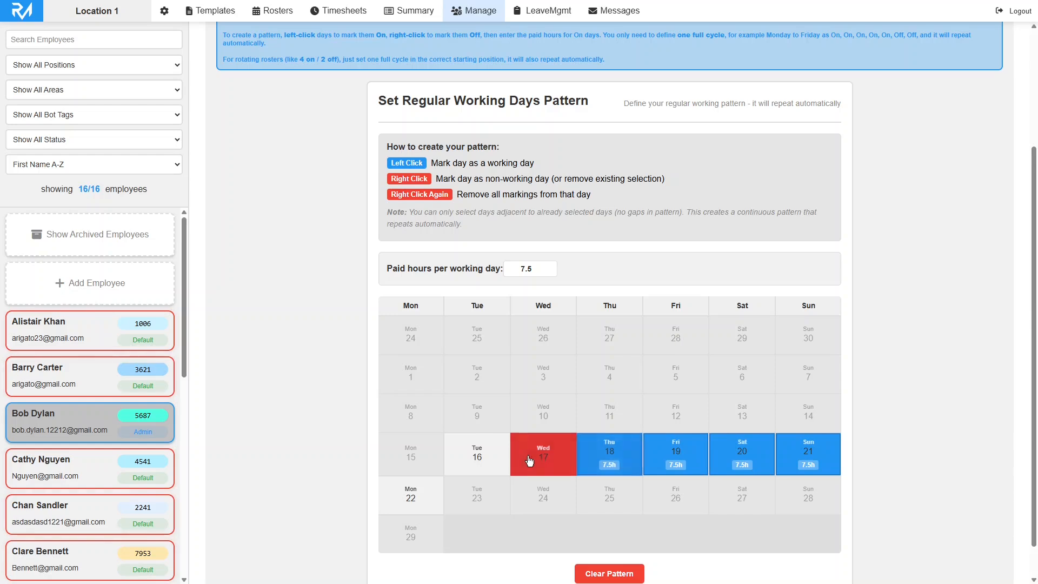
pyautogui.rightClick(473, 460)
# Set the paid hours for Sunday 21 to 5.5
pyautogui.scroll(-1, 503, 454)
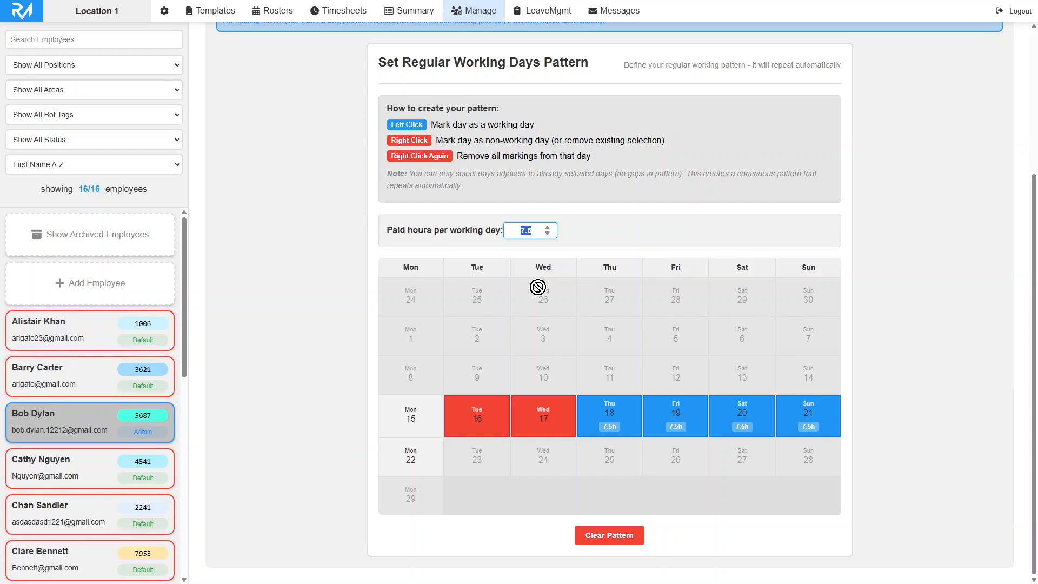
pyautogui.write('5.5')
pyautogui.click(828, 417)
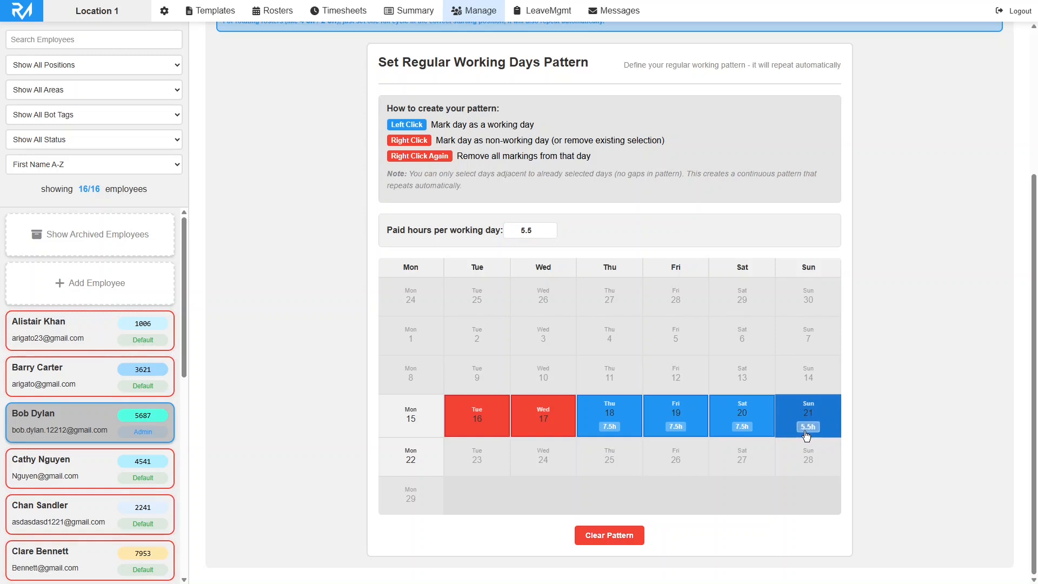
# Save the employee's rotating work pattern and review how it repeats across the calendar
pyautogui.scroll(4, 850, 266)
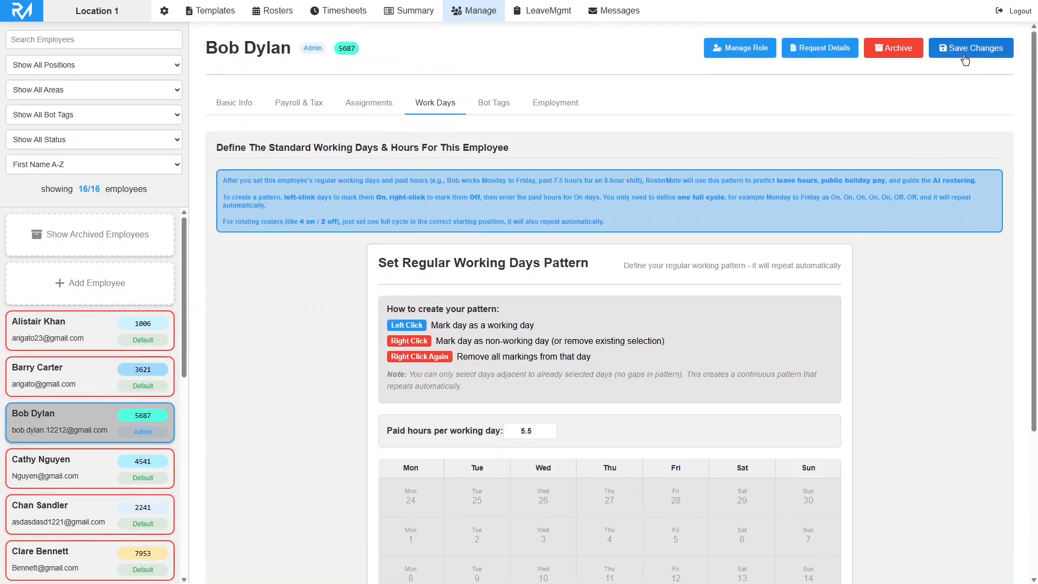
pyautogui.click(960, 54)
pyautogui.scroll(-4, 767, 247)
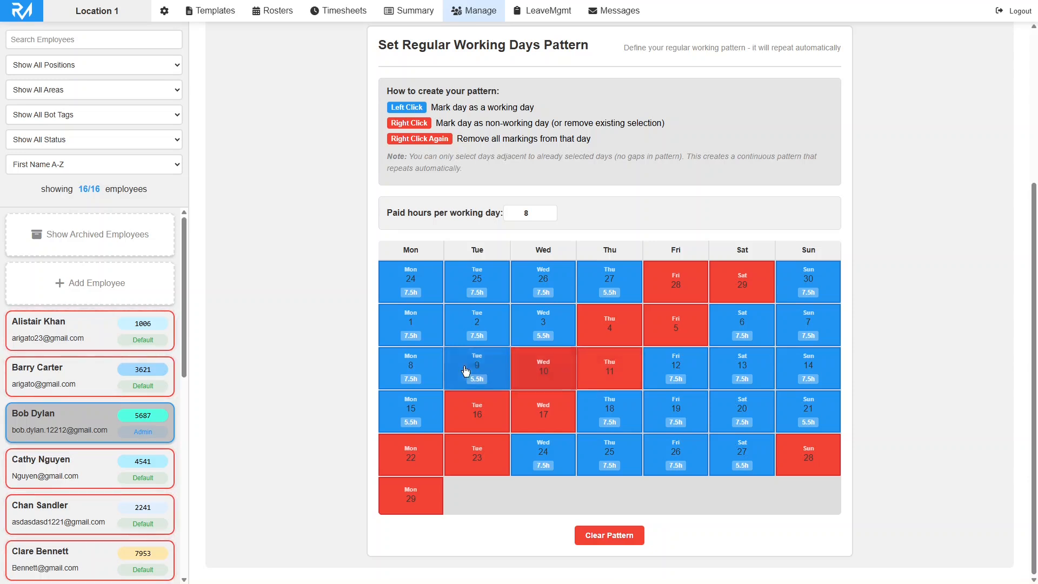
# Open another employee's work days settings from further down the employee list and review their regular Monday-to-Friday pattern
pyautogui.scroll(-2, 92, 357)
pyautogui.scroll(-4, 90, 353)
pyautogui.scroll(-2, 90, 353)
pyautogui.click(90, 353)
pyautogui.scroll(4, 90, 353)
pyautogui.scroll(5, 89, 353)
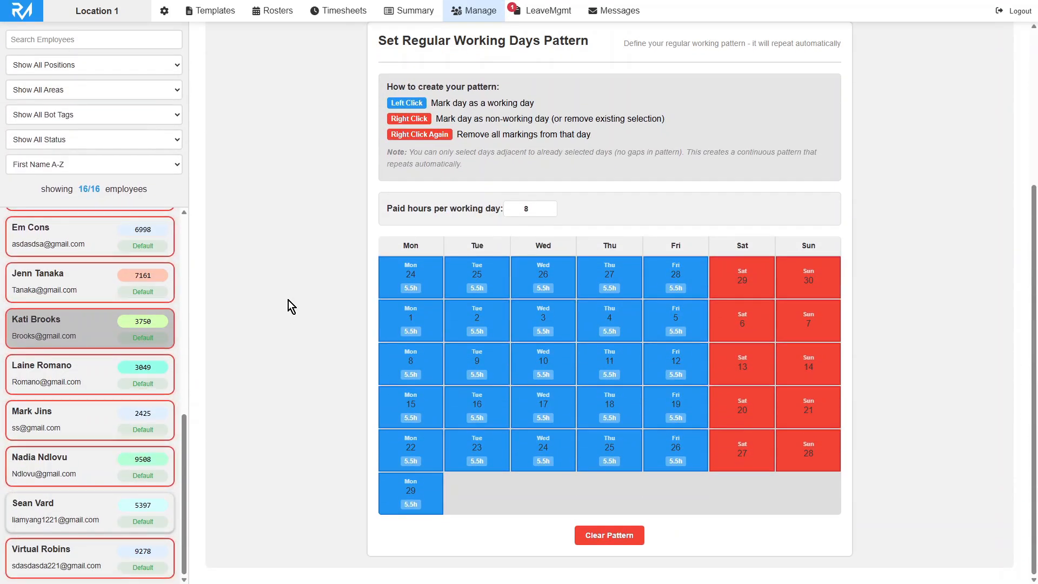
# Examine the timesheet for Tuesday 9 December 2025, including its public holiday notice and holiday table section
pyautogui.click(338, 11)
pyautogui.click(421, 44)
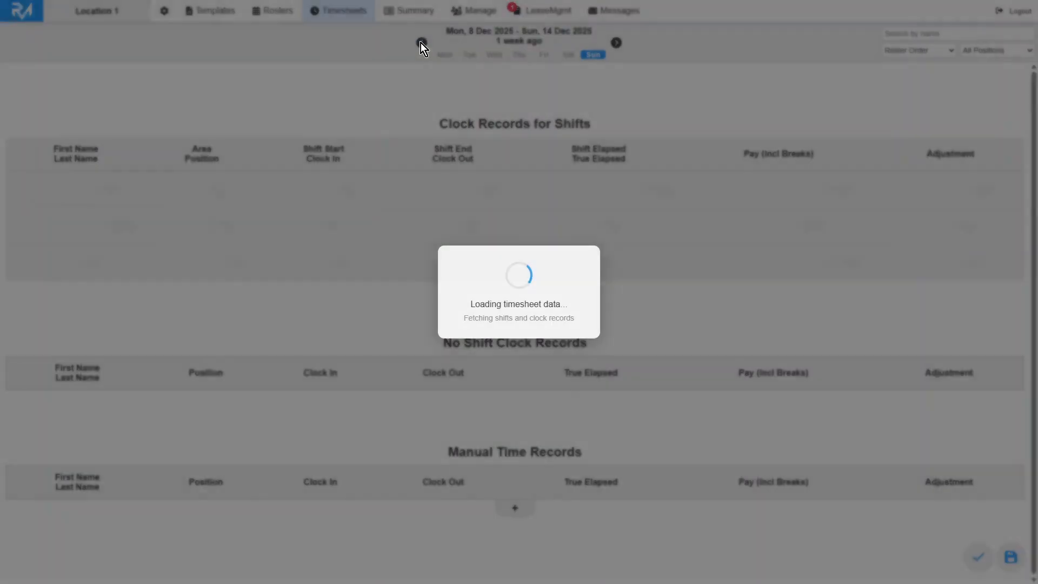
pyautogui.click(465, 54)
pyautogui.moveTo(440, 89); pyautogui.dragTo(606, 90)
pyautogui.click(605, 90)
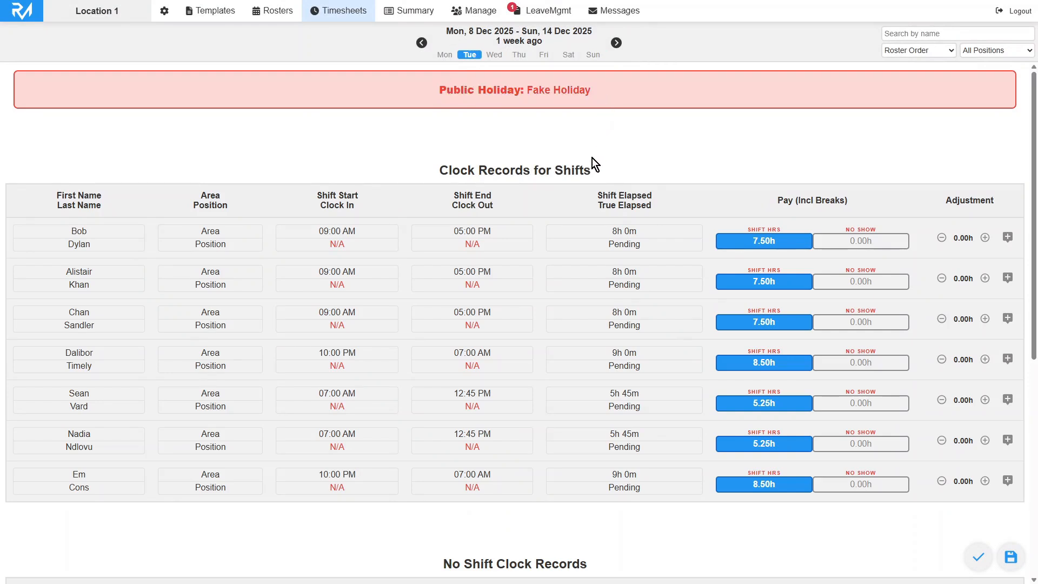
pyautogui.scroll(-6, 606, 251)
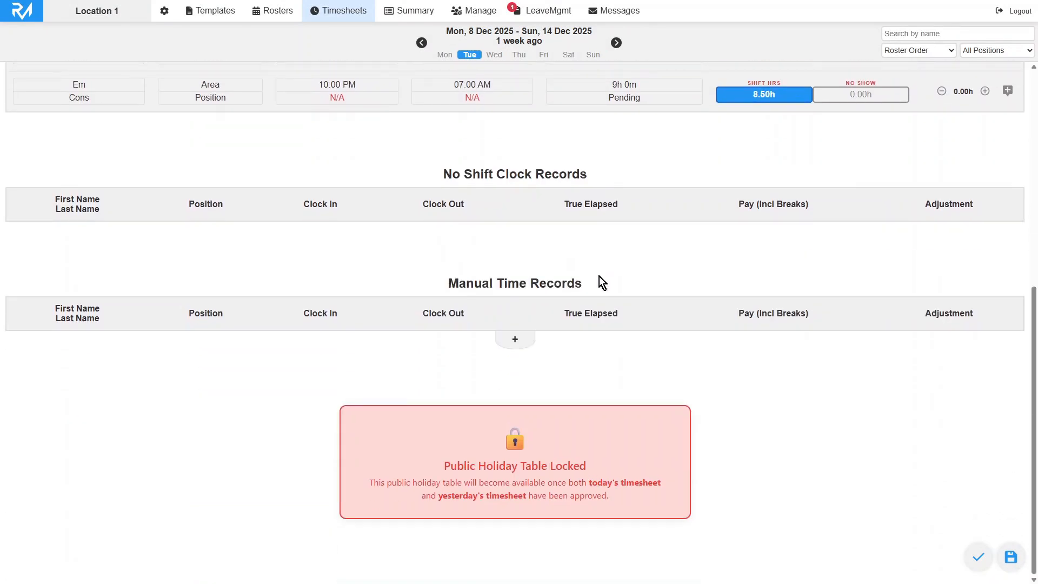
pyautogui.scroll(6, 599, 276)
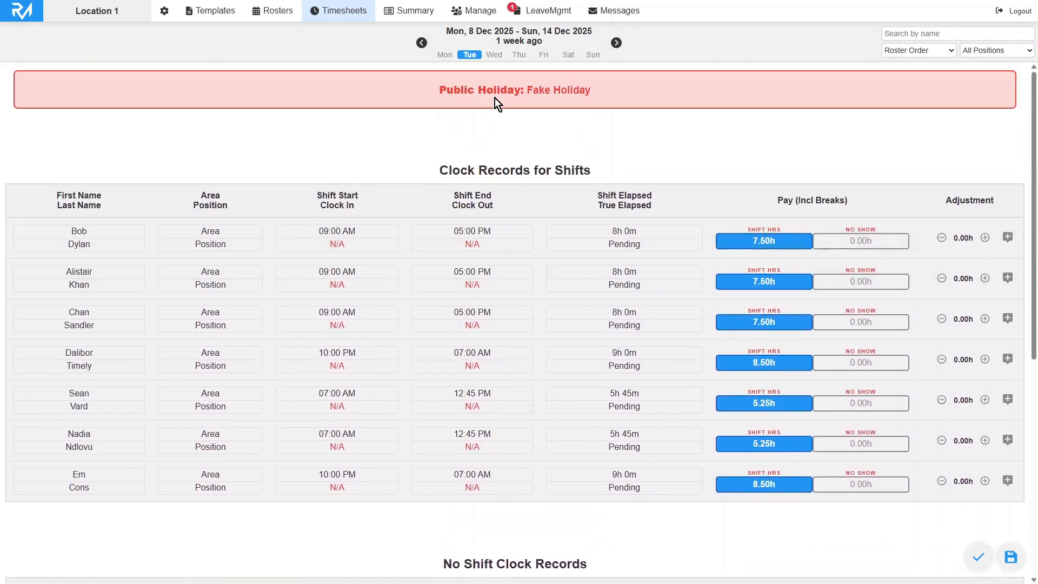
# Approve the timesheets for Monday 8 and Tuesday 9 December 2025
pyautogui.click(445, 58)
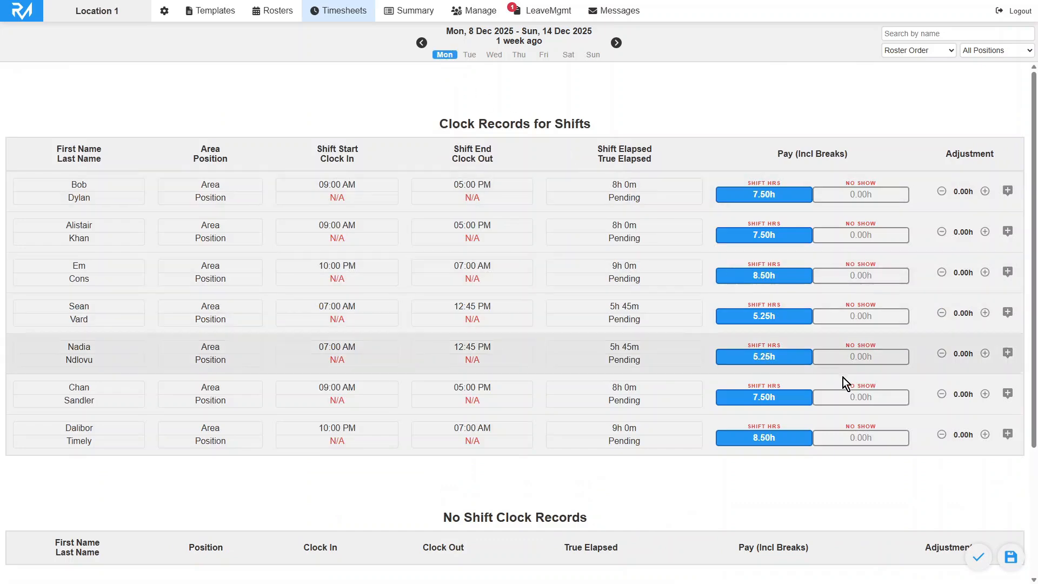
pyautogui.click(977, 559)
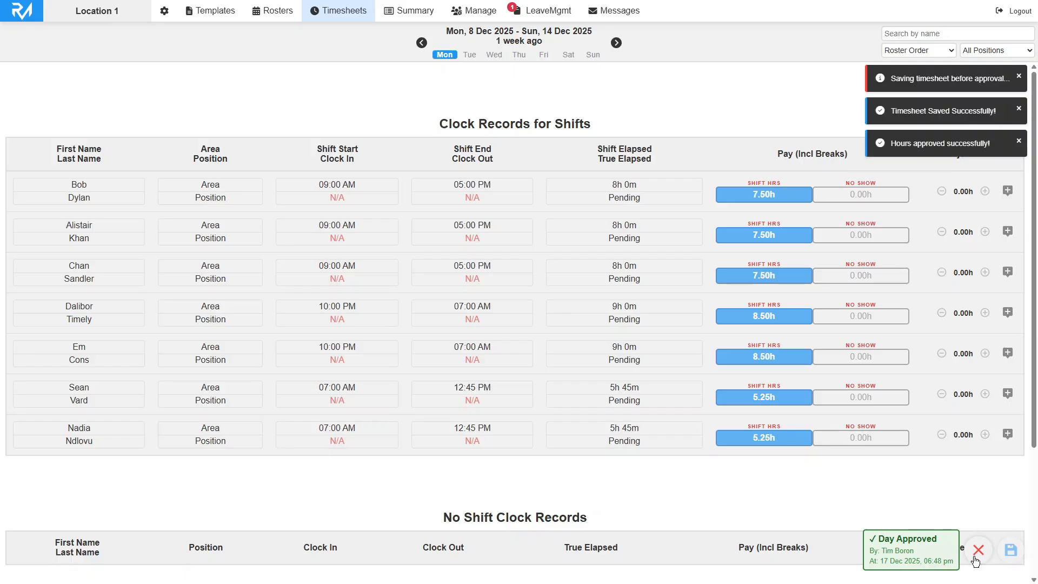
pyautogui.click(468, 56)
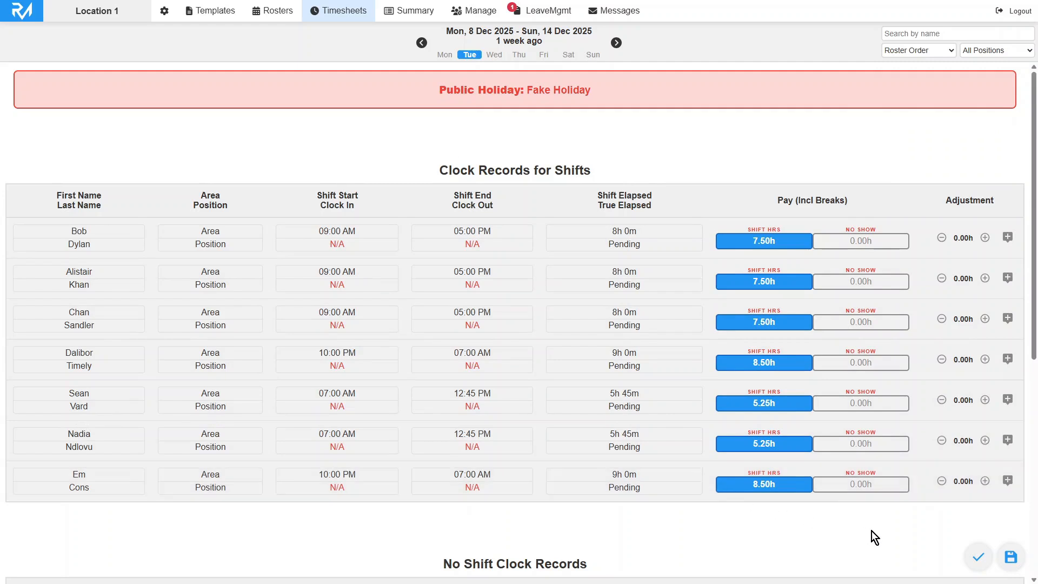
pyautogui.click(977, 557)
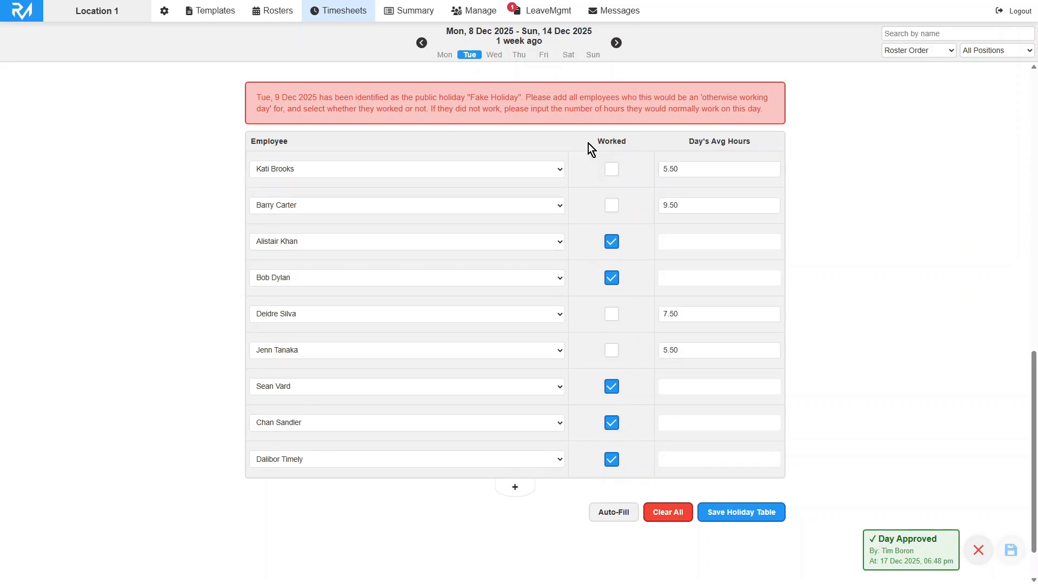
# Check the public holiday table's worked status and average hours for each employee against the day's clock records
pyautogui.scroll(10, 642, 143)
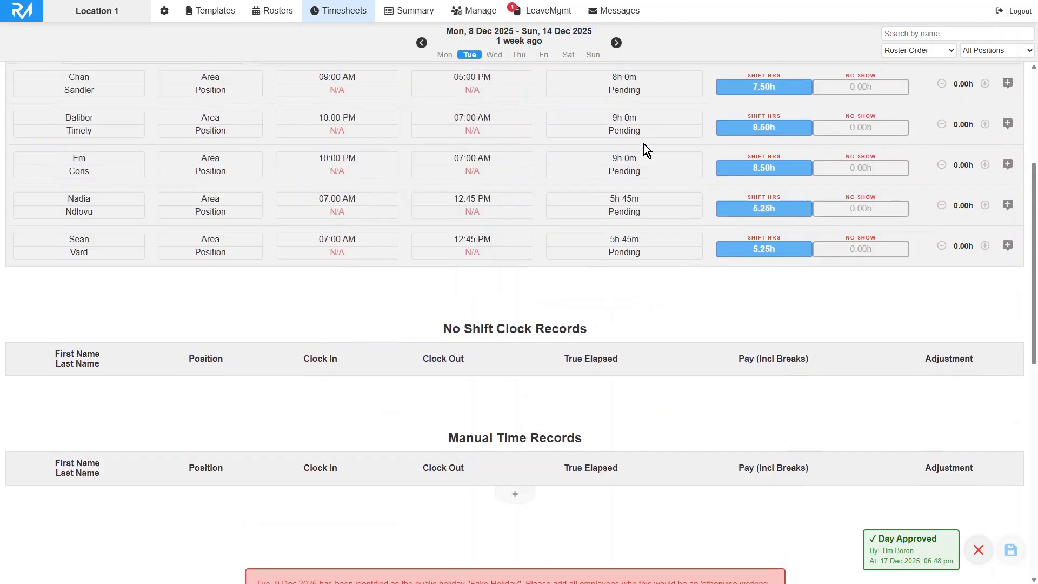
pyautogui.scroll(-10, 647, 150)
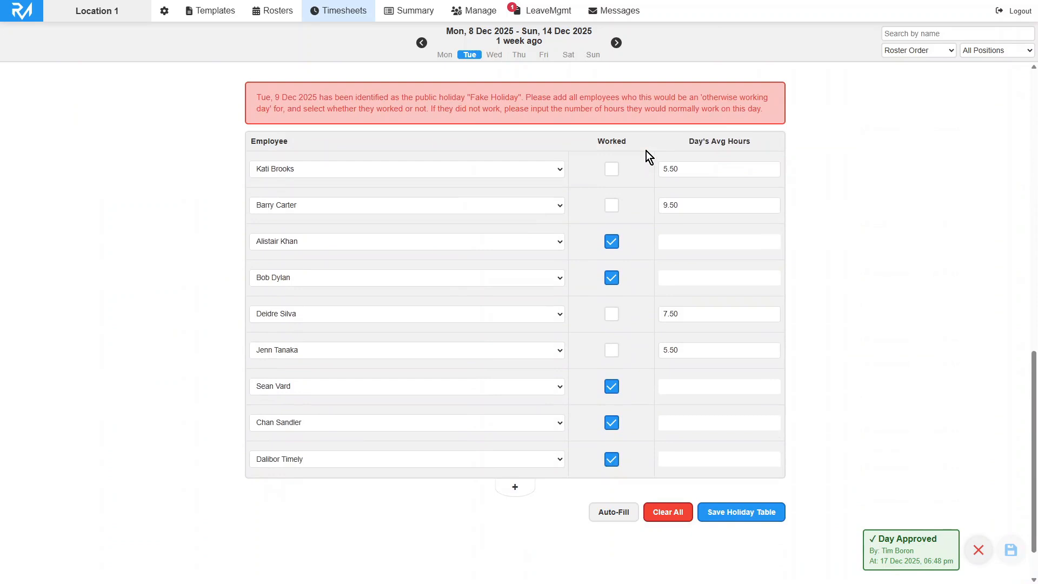
pyautogui.click(683, 169)
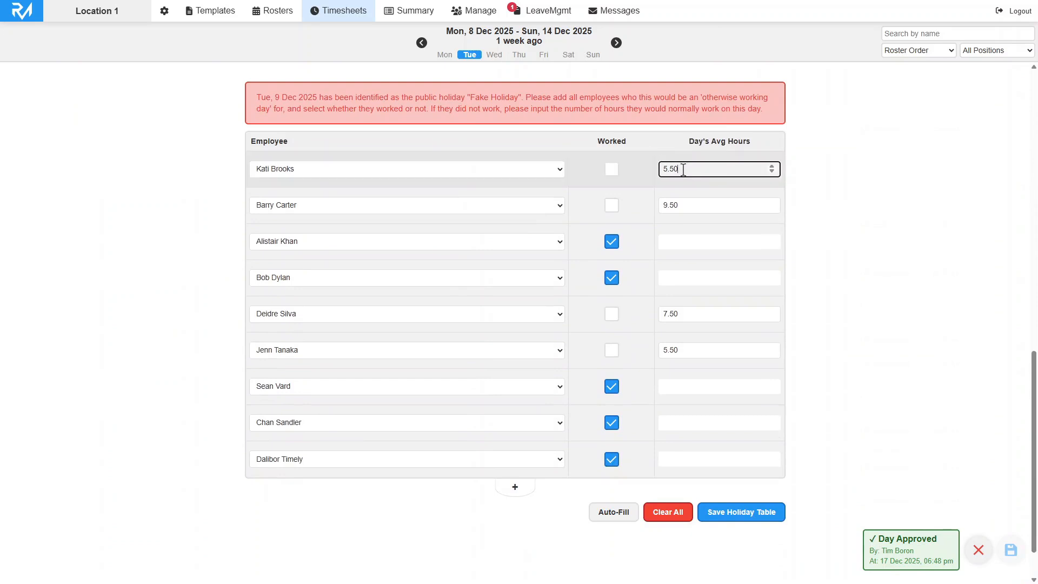
pyautogui.click(692, 204)
pyautogui.click(695, 313)
pyautogui.click(698, 349)
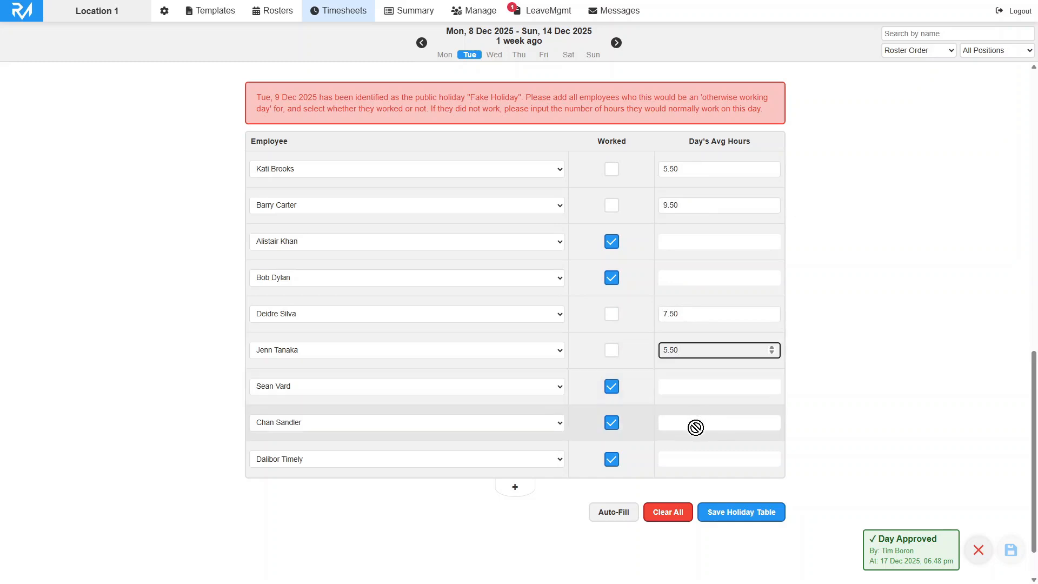
pyautogui.click(702, 477)
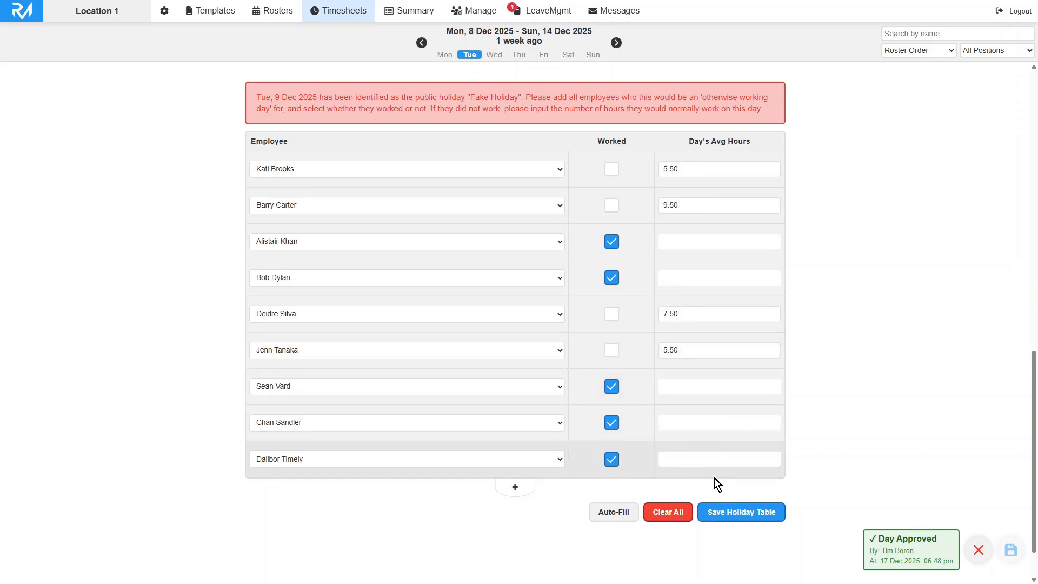
# Open the pending annual leave request starting 17 December 2025 in leave management and check the hours for that day
pyautogui.click(537, 16)
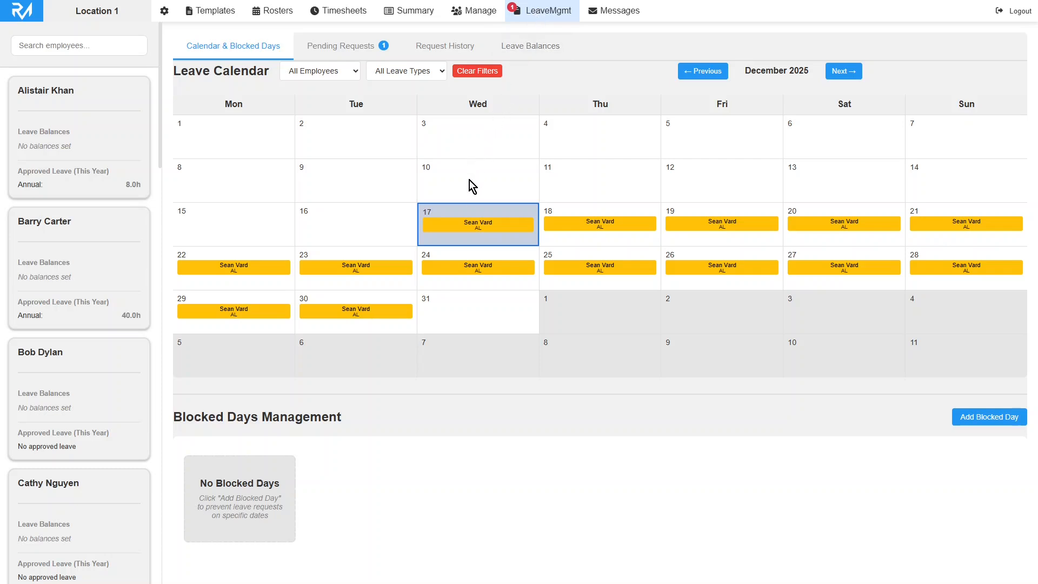
pyautogui.click(470, 226)
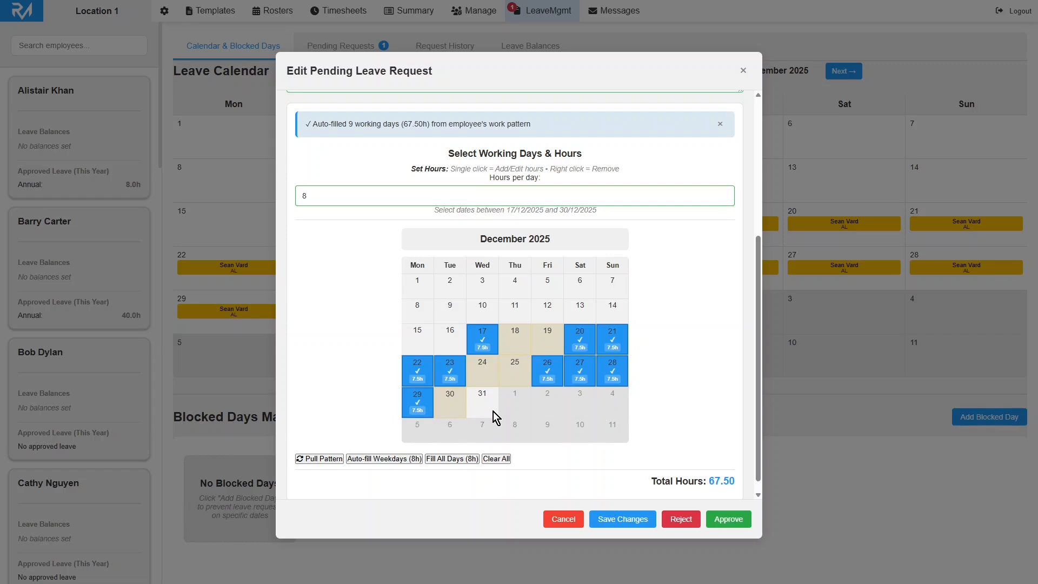
pyautogui.click(492, 335)
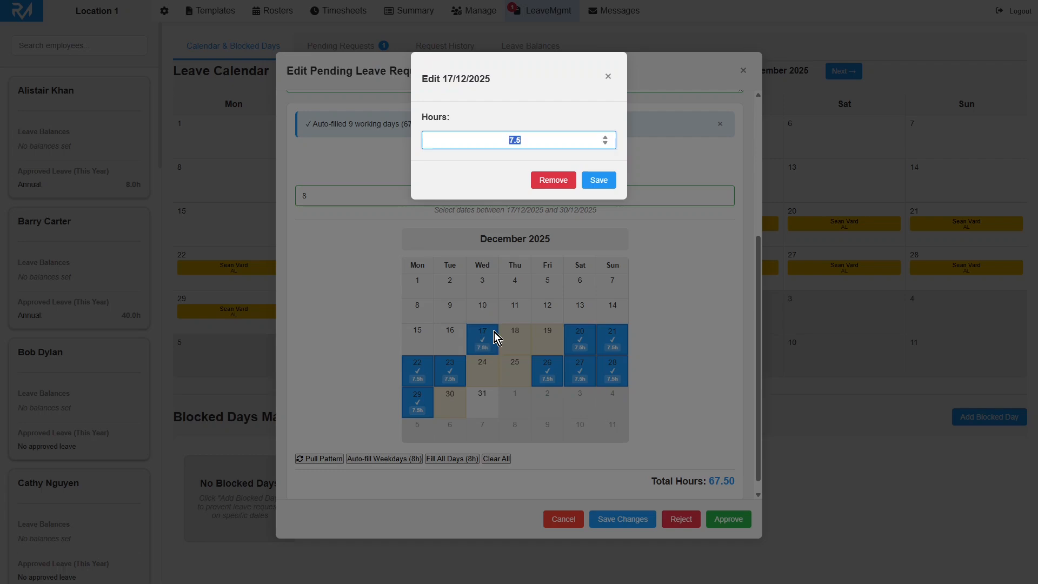
pyautogui.click(527, 141)
pyautogui.click(606, 77)
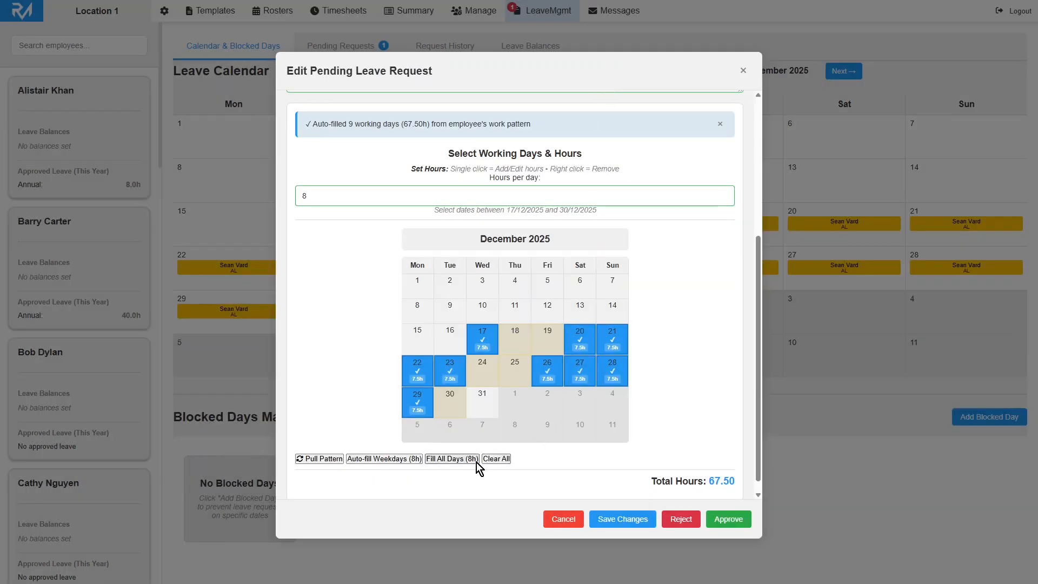
# Clear and refill the leave request's days from the employee's work pattern, and approve the request
pyautogui.click(495, 459)
pyautogui.click(324, 453)
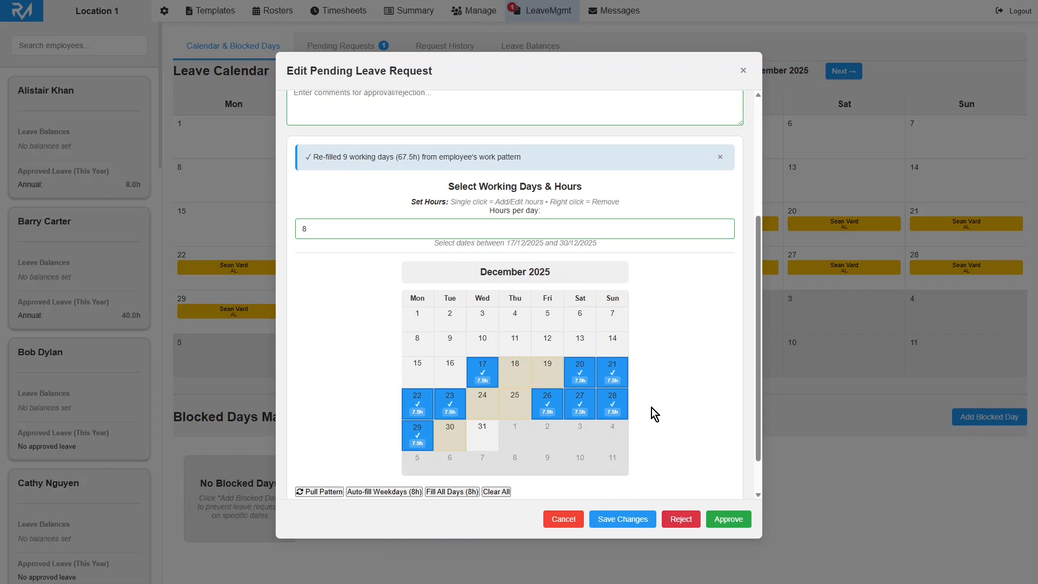
pyautogui.click(720, 525)
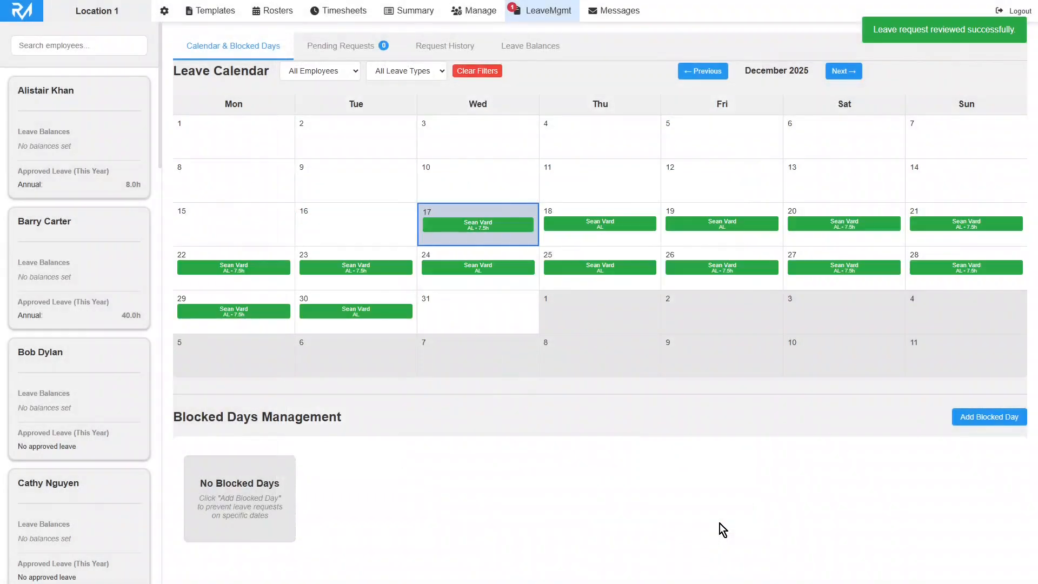